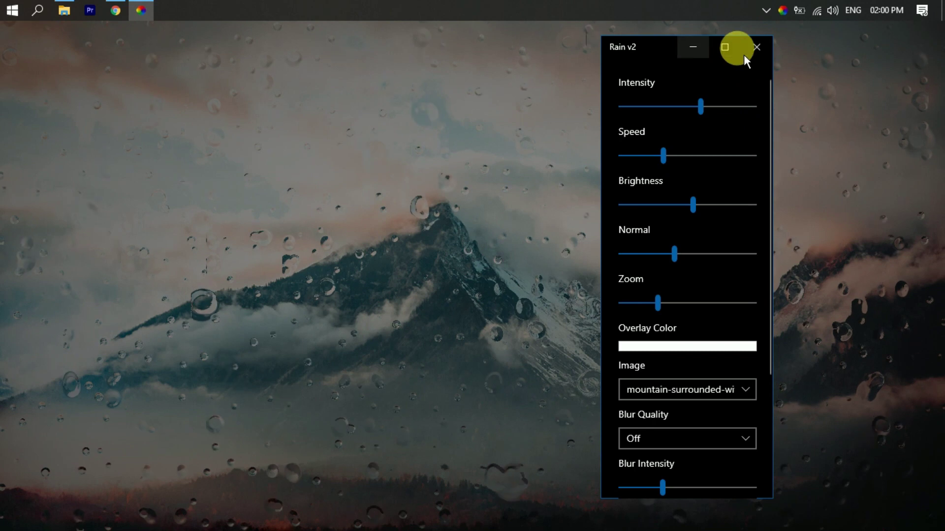
Step: Restore the Rain v2 wallpaper's default settings
right_click(96, 17)
click(195, 121)
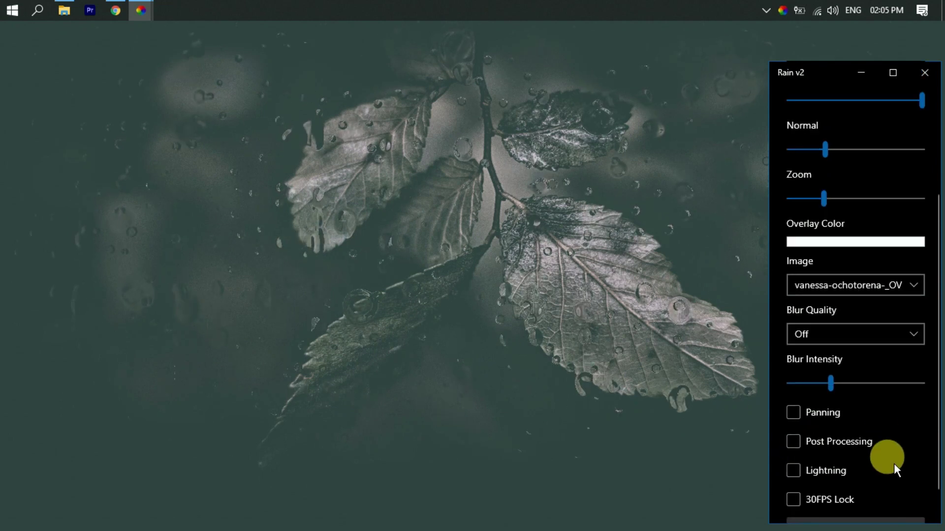
click(872, 494)
scroll(855, 407, up, 5)
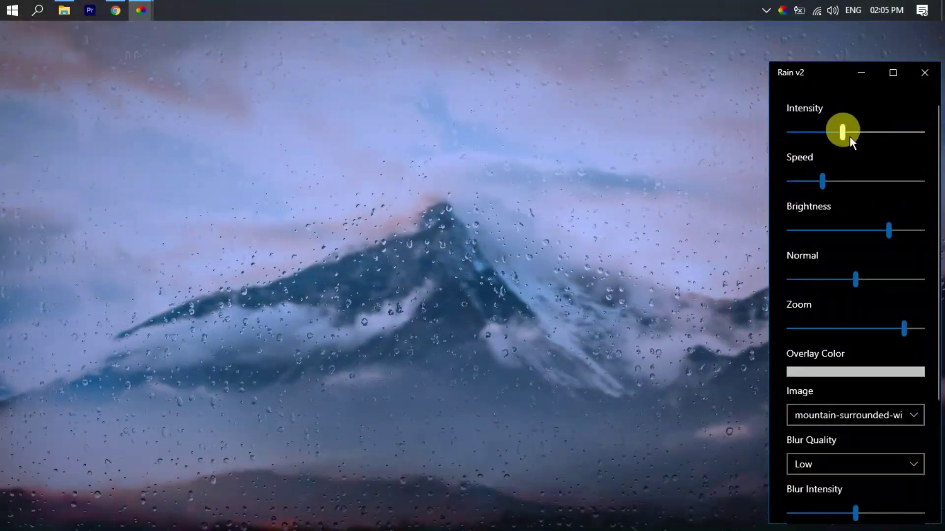
Step: Set the wallpaper's Blur Quality to Off and disable Post Processing and 30FPS Lock
scroll(874, 409, down, 2)
click(873, 407)
click(837, 384)
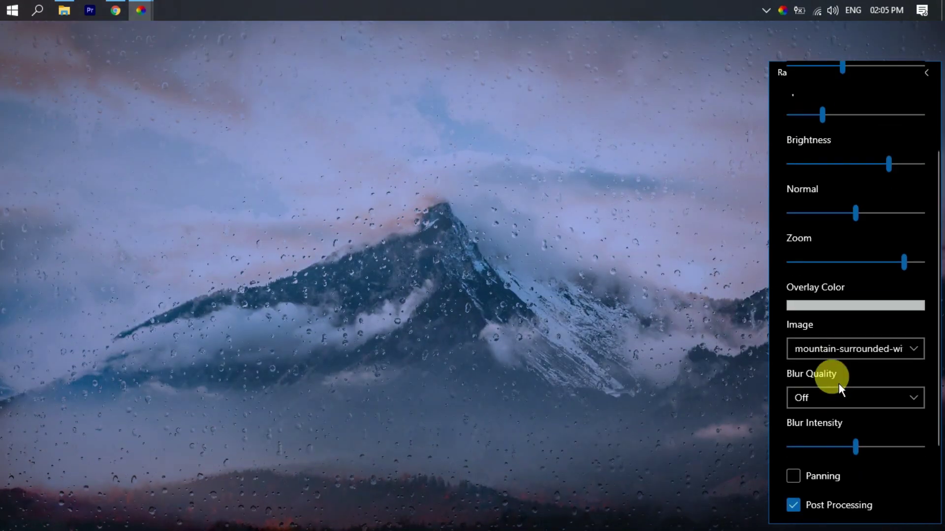
scroll(852, 456, down, 2)
click(840, 443)
scroll(838, 452, down, 1)
click(836, 470)
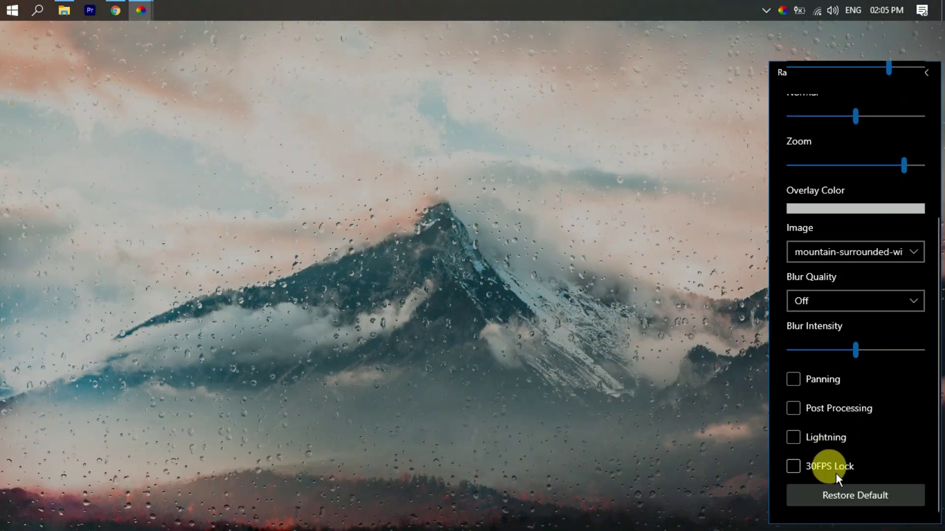
Step: Change the wallpaper image to the leaf photo and set the rain Intensity to 100
scroll(858, 435, up, 2)
click(855, 321)
click(836, 365)
scroll(866, 162, up, 3)
drag(863, 137, 932, 139)
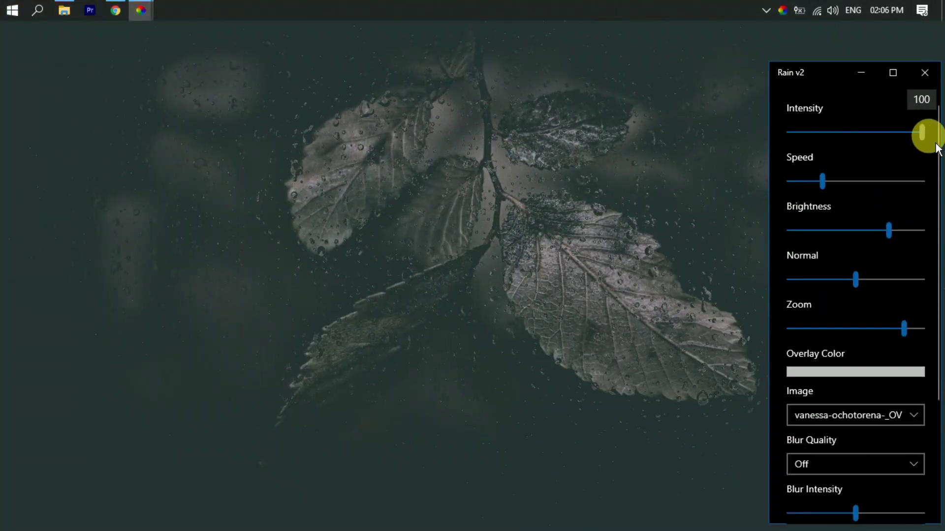
Step: Tune the rain effect by maximising Brightness, raising Normal, and reducing Zoom, Intensity and Speed
drag(894, 232, 909, 256)
drag(855, 279, 901, 280)
drag(909, 334, 831, 330)
drag(922, 140, 845, 140)
mouse_move(922, 230)
mouse_down()
mouse_move(905, 238)
mouse_move(935, 225)
mouse_up()
drag(823, 183, 817, 183)
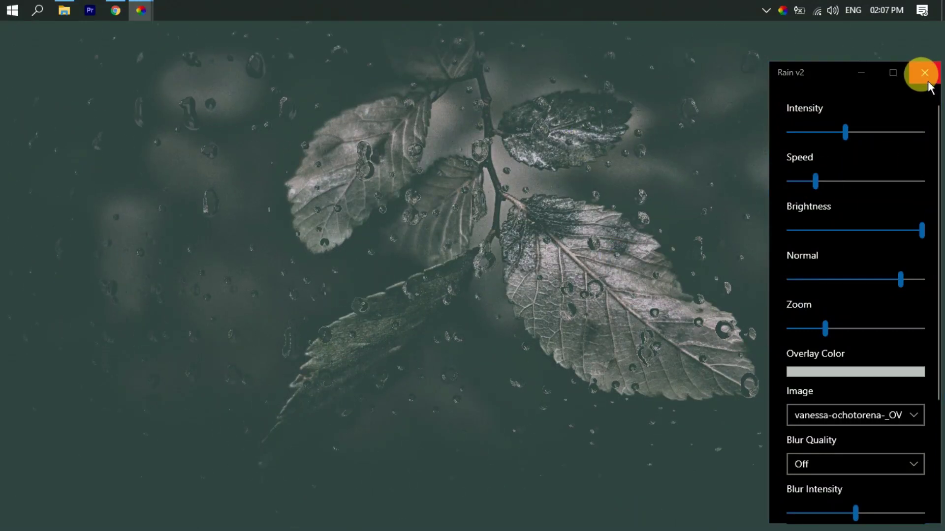
Step: Lower the rain Speed slightly, set the Intensity to 100, and close the Rain v2 settings window
click(834, 187)
drag(834, 182, 819, 184)
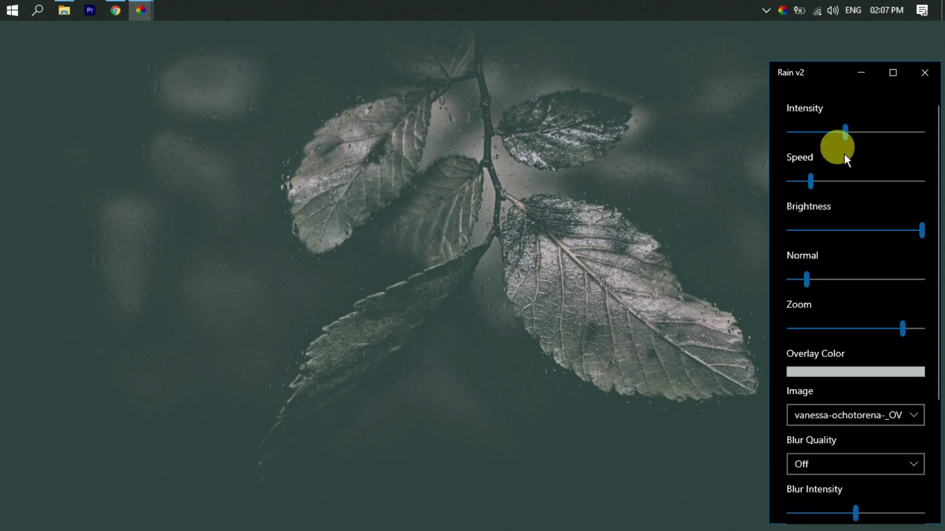
drag(851, 144, 938, 146)
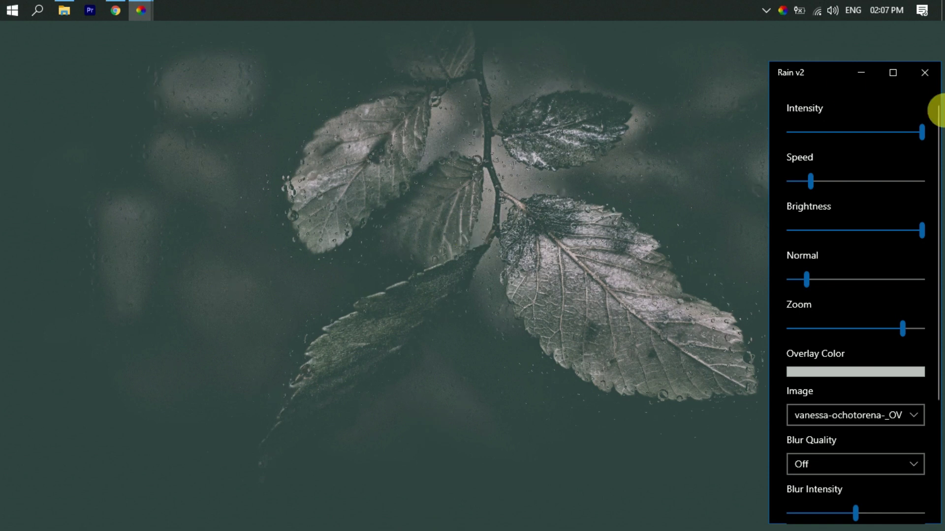
click(926, 73)
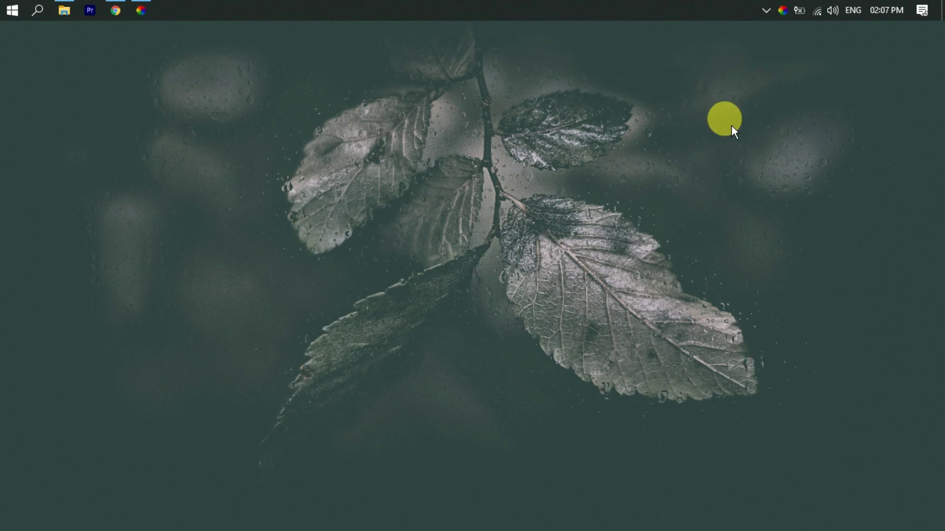
right_click(716, 105)
click(748, 152)
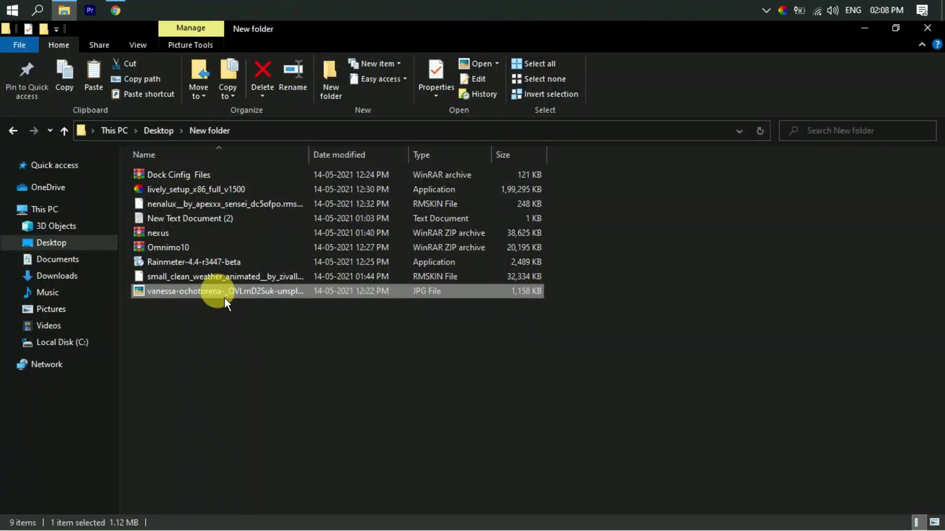
Step: Launch the Rainmeter-4.4-r3447-beta installer from New folder and minimise the folder window
click(210, 261)
right_click(209, 267)
click(268, 172)
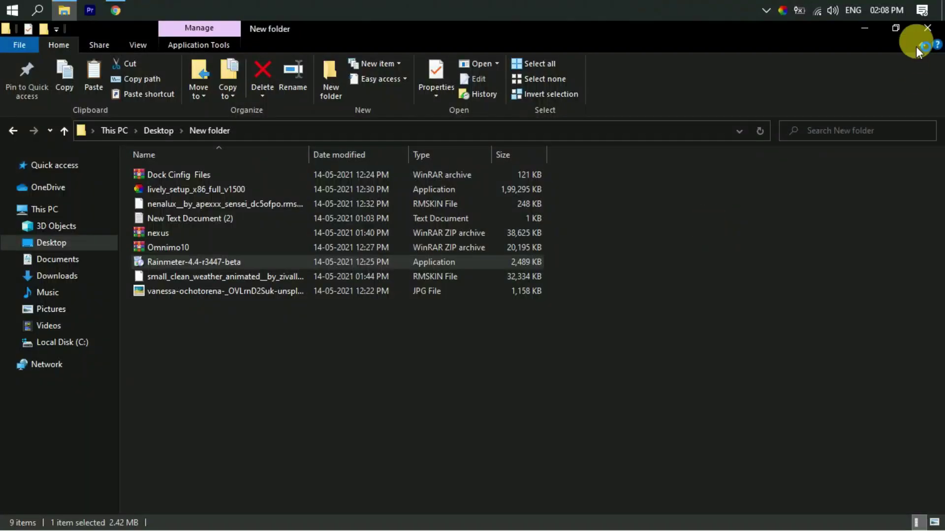
click(921, 45)
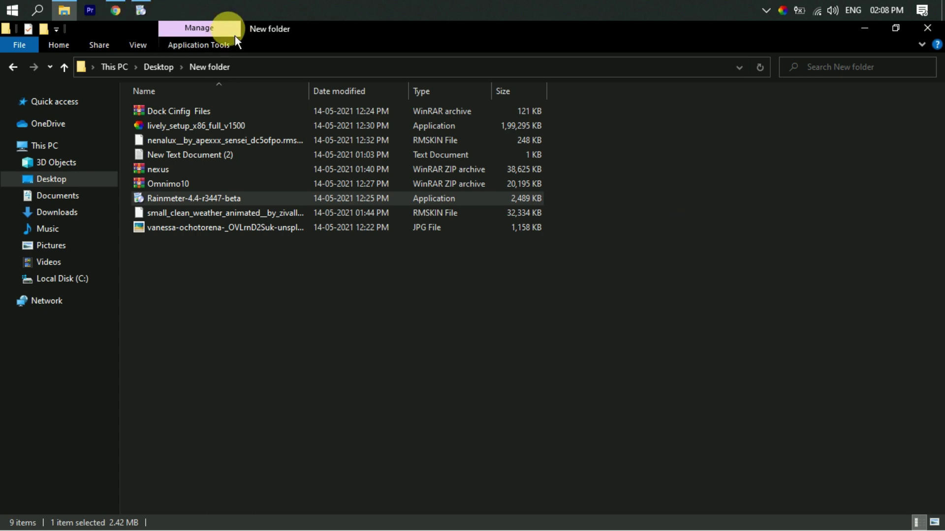
click(864, 28)
Step: Install Rainmeter as a standard 64-bit installation with launch on startup, and run it when setup finishes
click(475, 312)
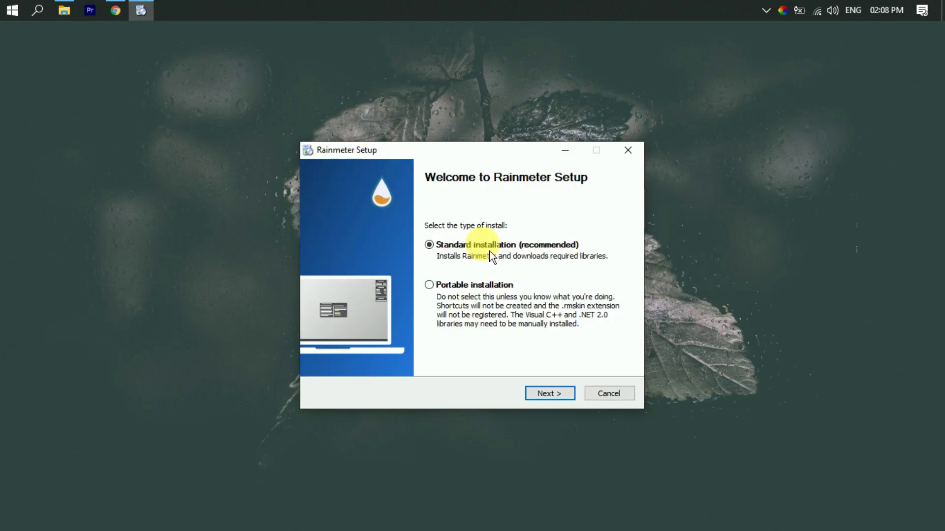
click(557, 399)
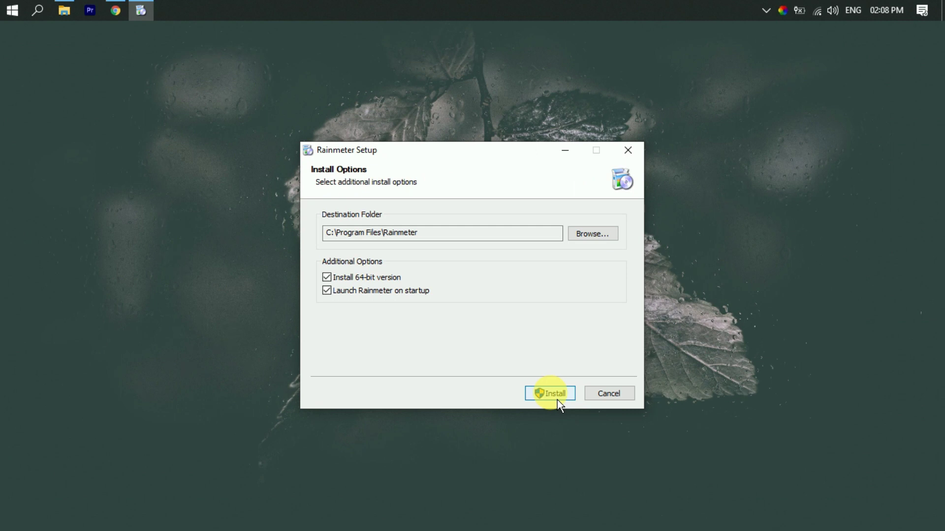
click(557, 400)
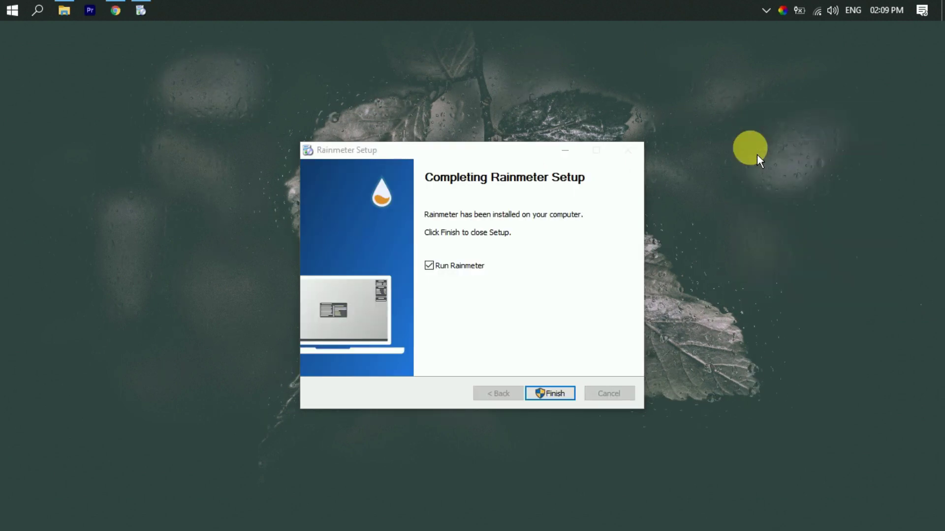
click(569, 393)
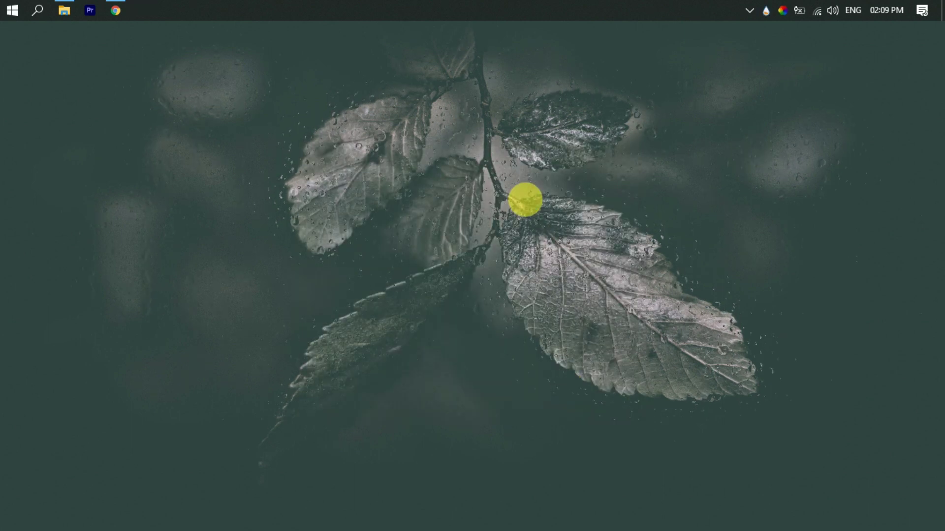
Step: Unload all default illustro skins from the desktop: Welcome, Disks, System and the clock
right_click(427, 179)
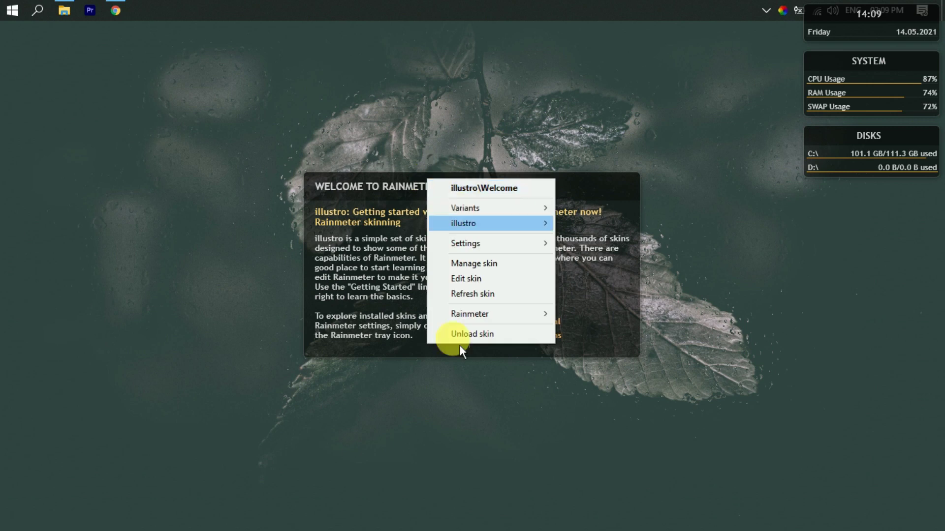
click(468, 334)
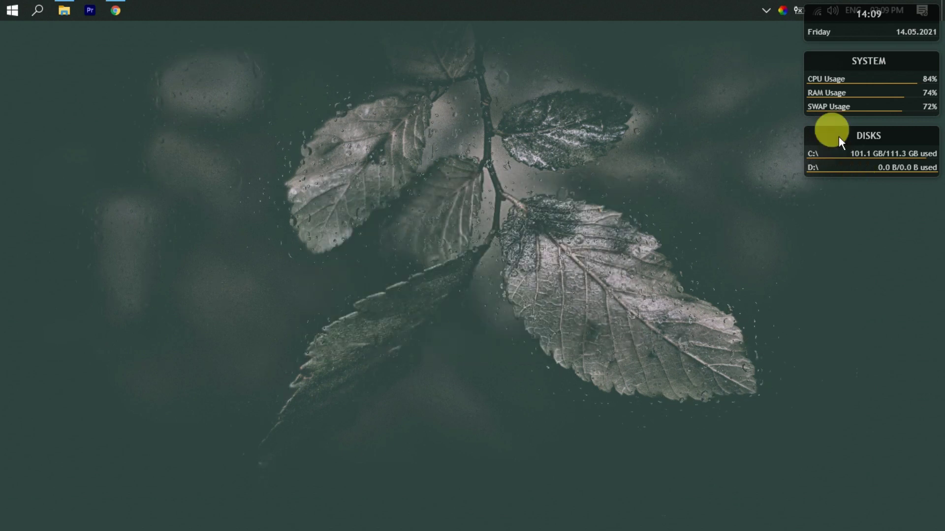
right_click(839, 136)
click(858, 293)
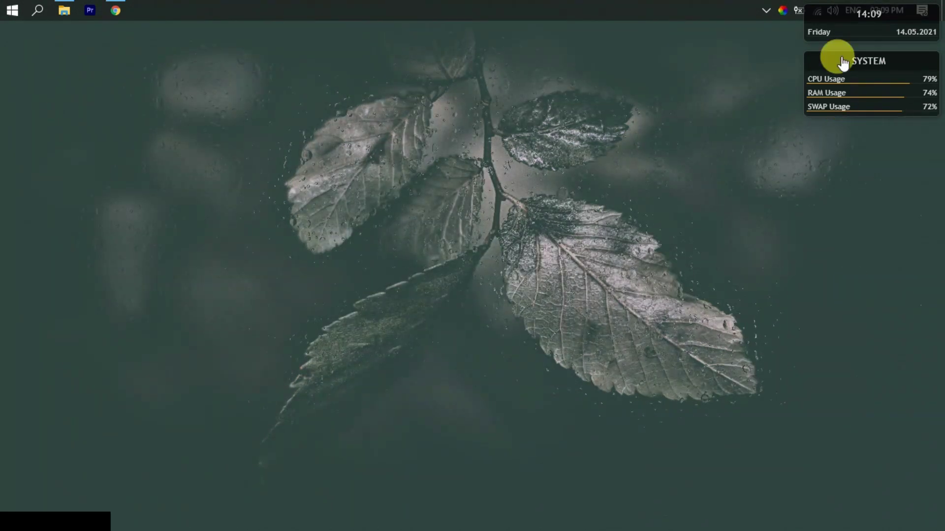
right_click(845, 66)
click(859, 212)
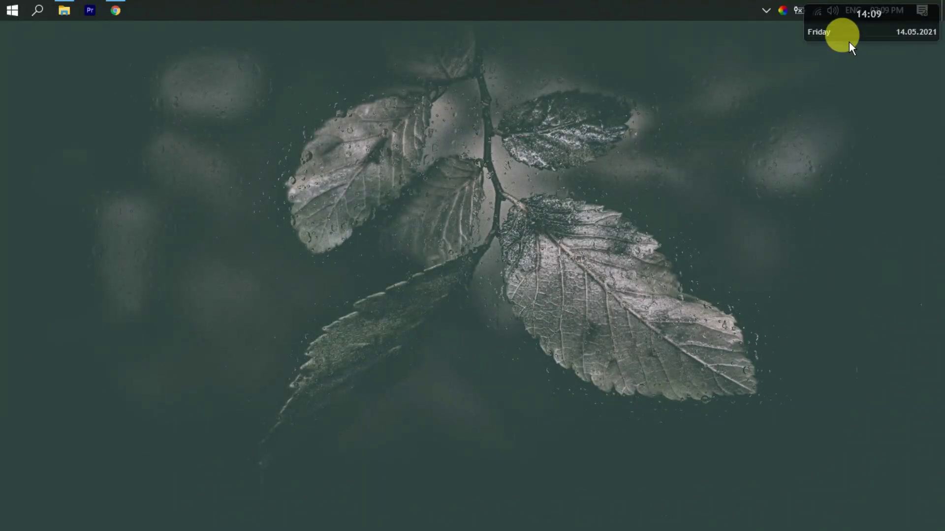
right_click(849, 42)
click(864, 199)
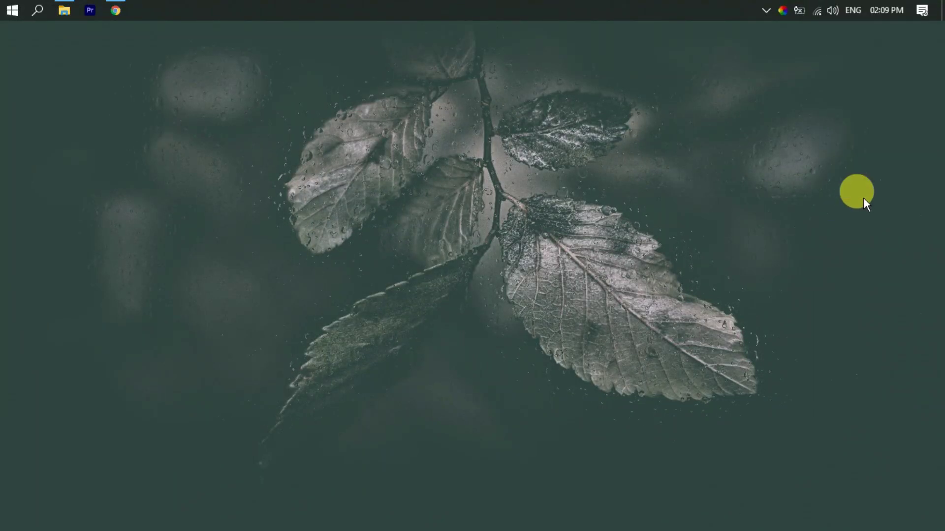
Step: Launch NexusSetup.exe from the nexus archive in New folder and minimise the open windows
click(69, 9)
click(194, 202)
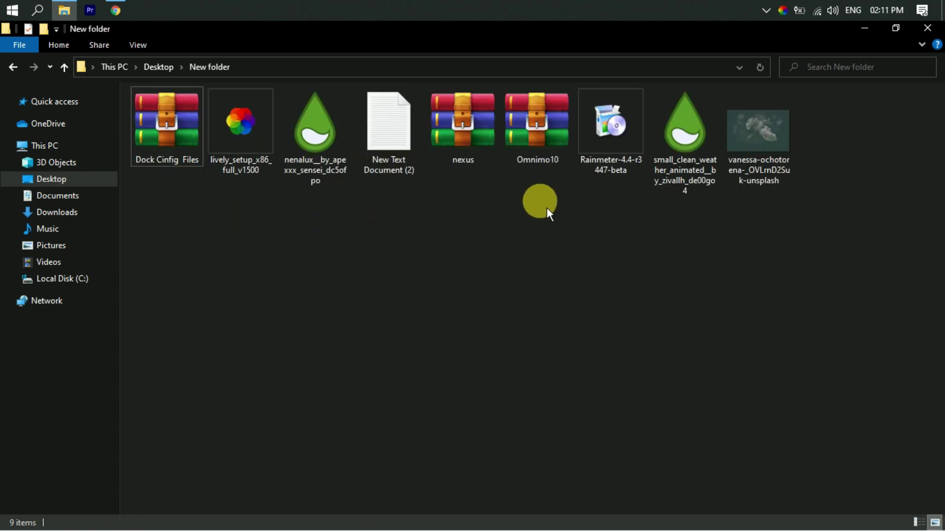
right_click(489, 132)
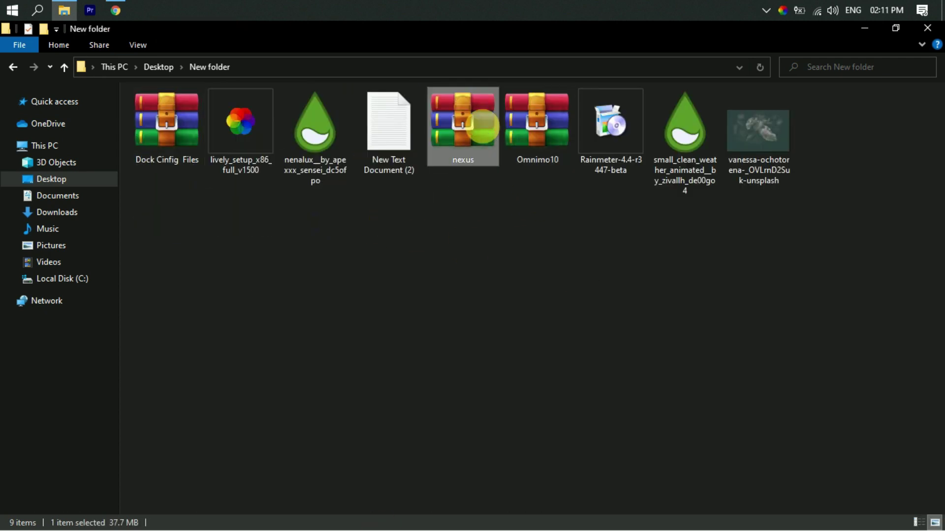
click(492, 152)
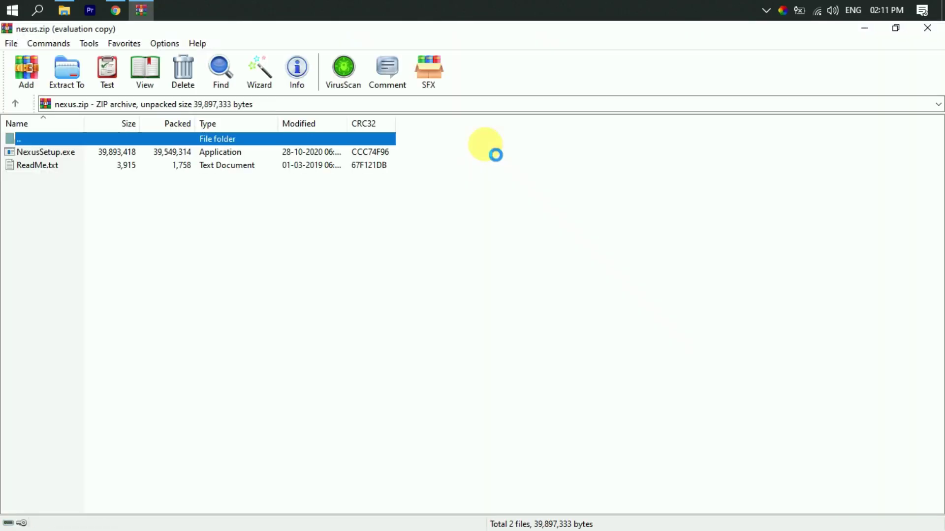
click(738, 52)
double_click(41, 151)
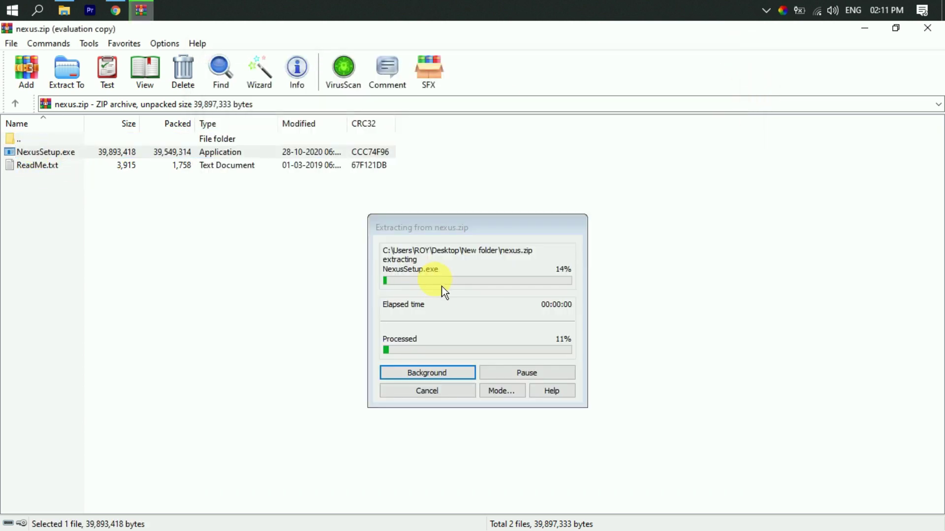
click(864, 28)
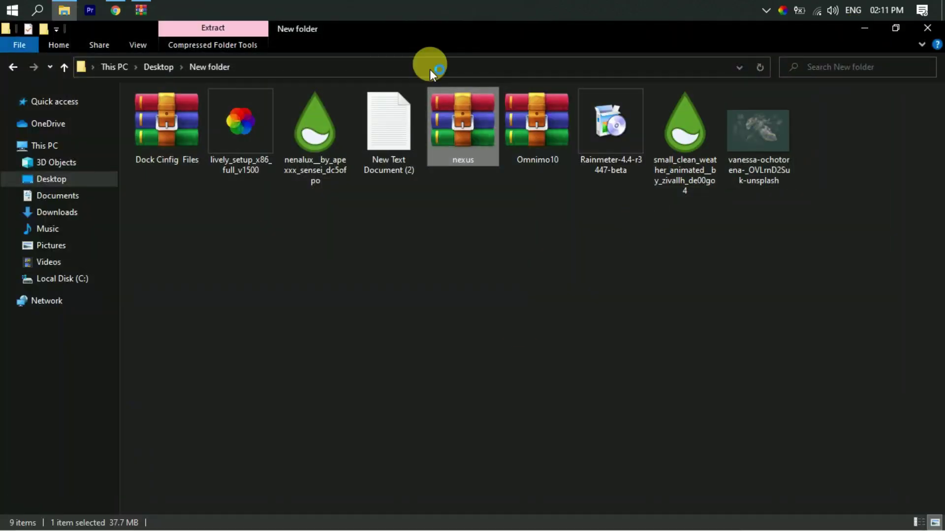
click(865, 28)
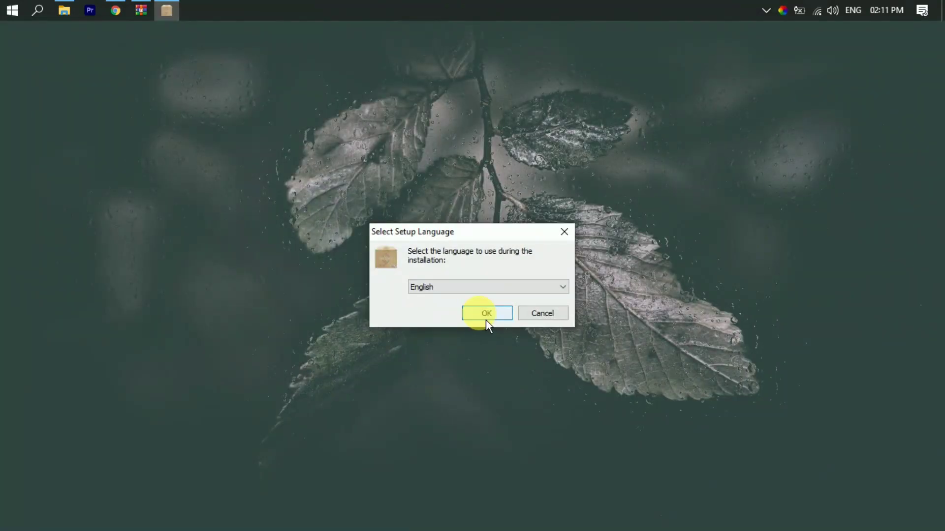
Step: Install Nexus 20.10 with English as the setup language, and finish without launching it
click(485, 315)
click(394, 348)
click(544, 395)
click(550, 397)
click(550, 397)
click(550, 397)
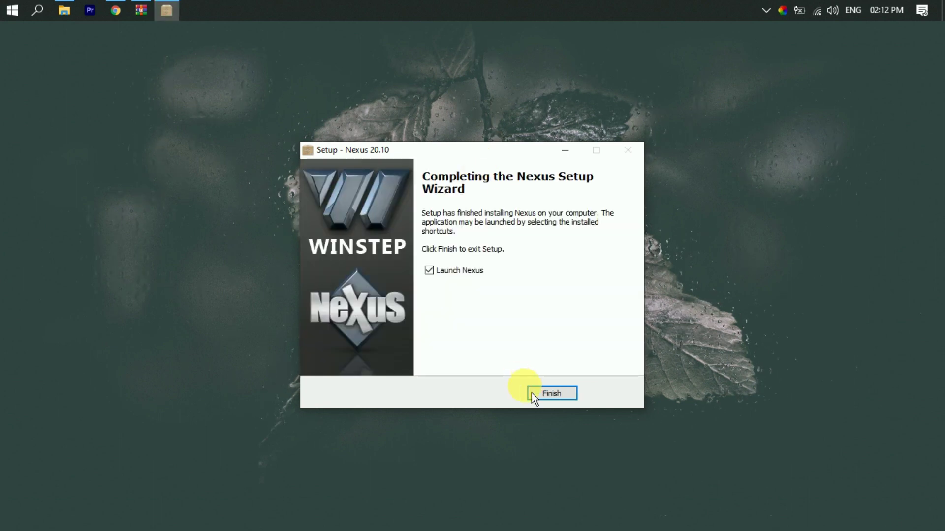
click(429, 270)
click(561, 402)
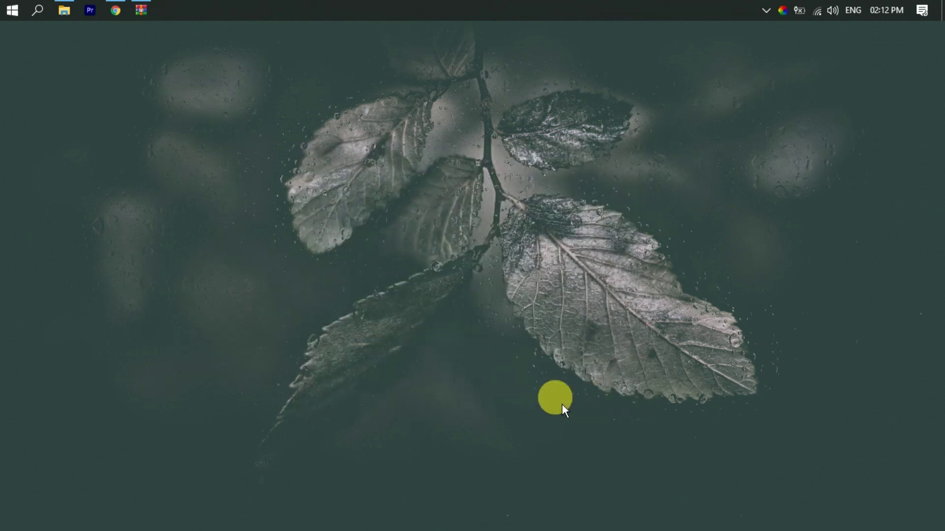
Step: Extract the Dock Cinfig Files archive into New folder and look through the extracted Dock Icons folder
click(68, 11)
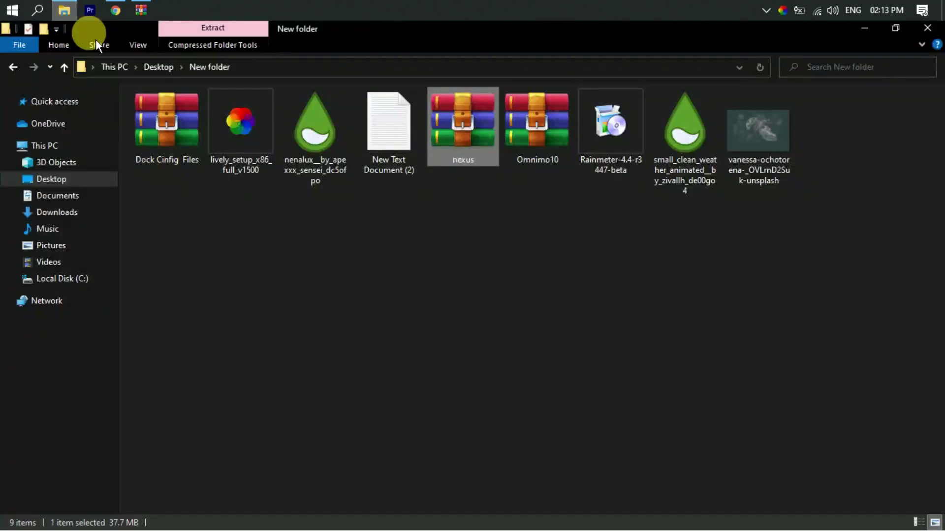
click(159, 149)
right_click(159, 150)
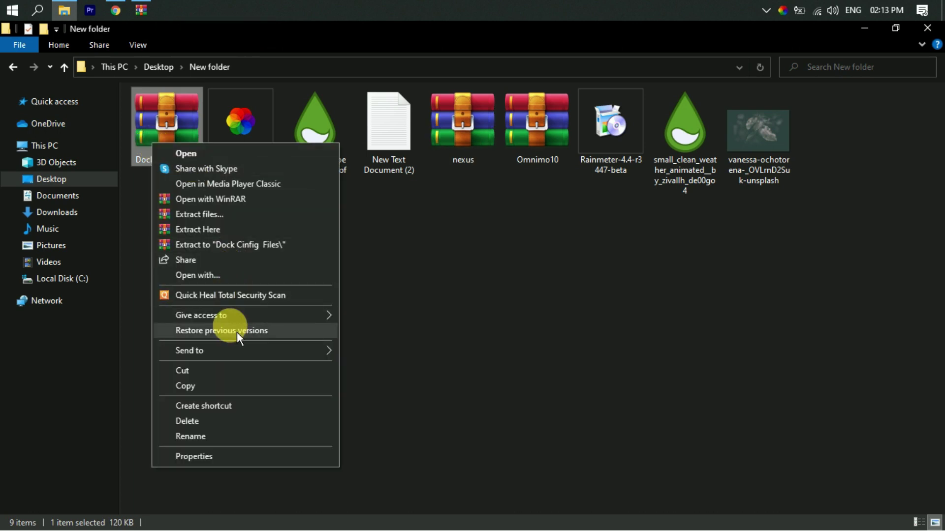
click(224, 231)
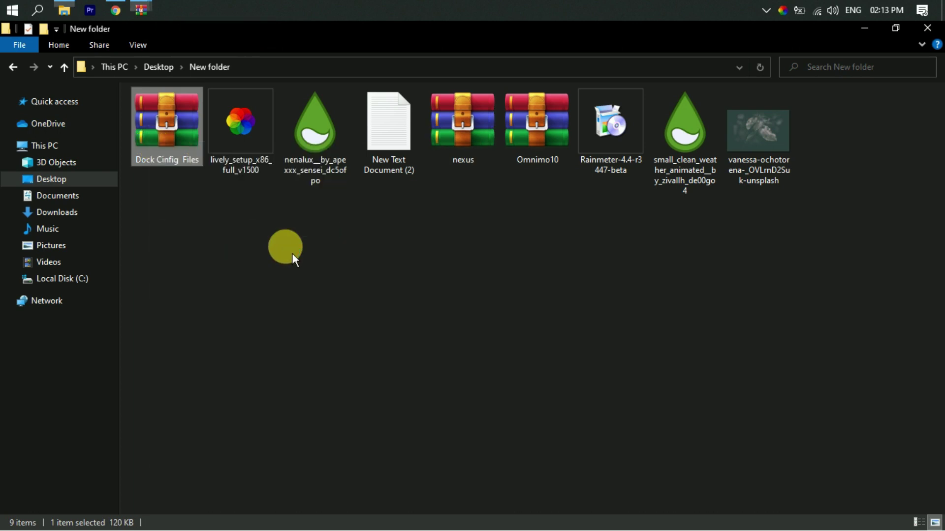
double_click(843, 149)
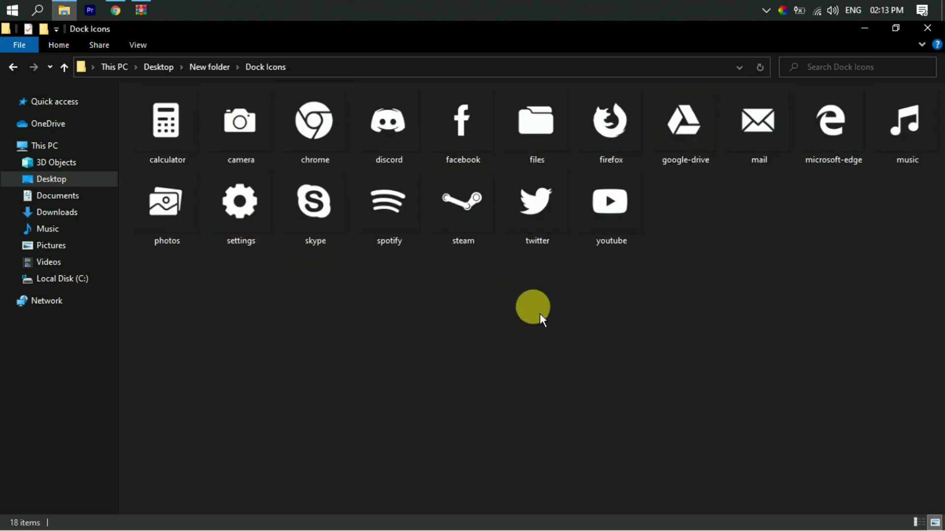
click(14, 67)
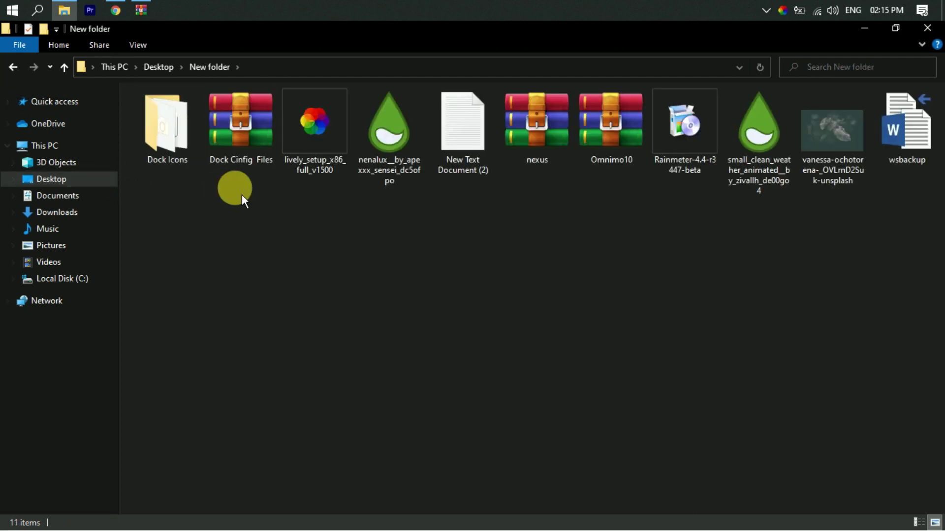
Step: Copy the Dock Icons folder from New folder to the root of Local Disk (C:) and minimise the window
click(164, 114)
right_click(159, 117)
click(235, 433)
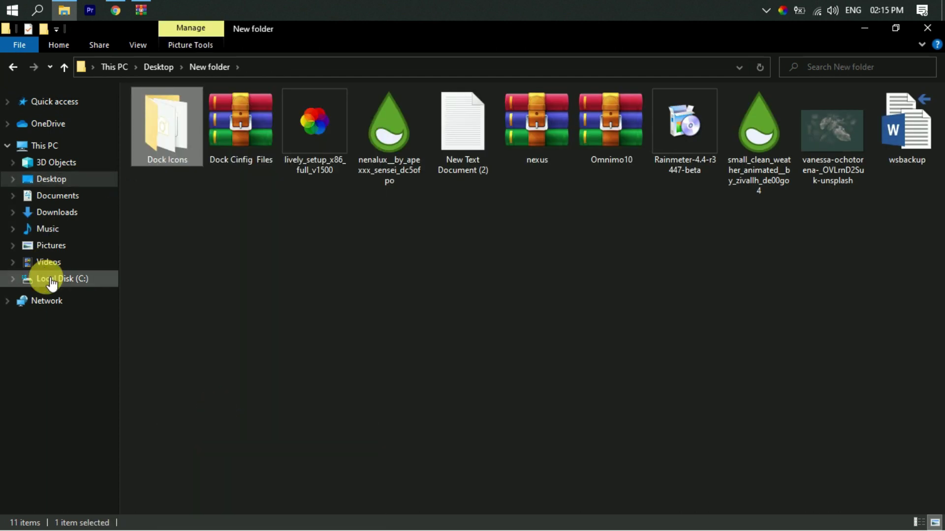
click(15, 279)
right_click(69, 278)
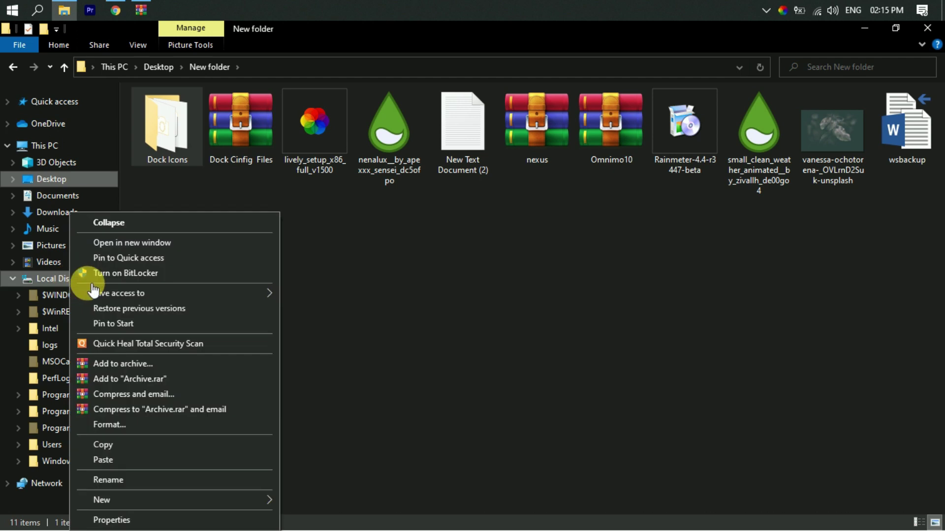
click(150, 462)
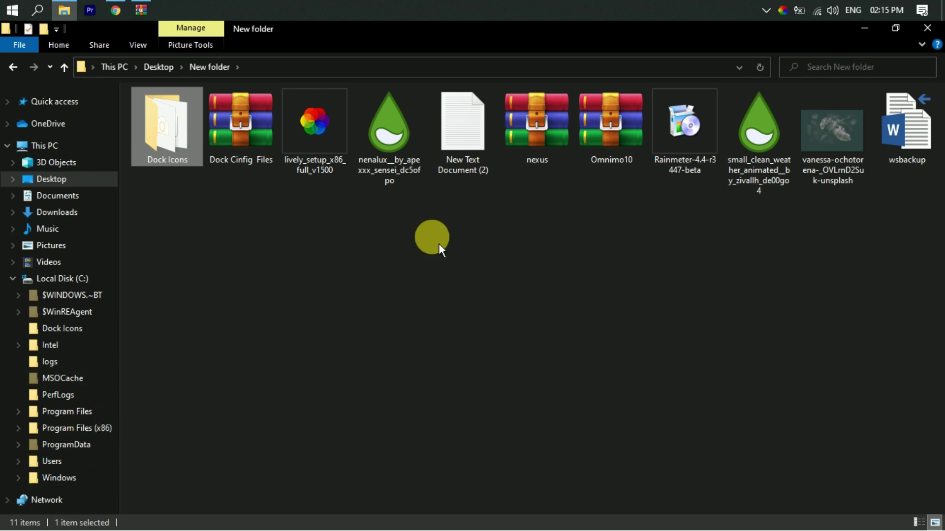
click(875, 32)
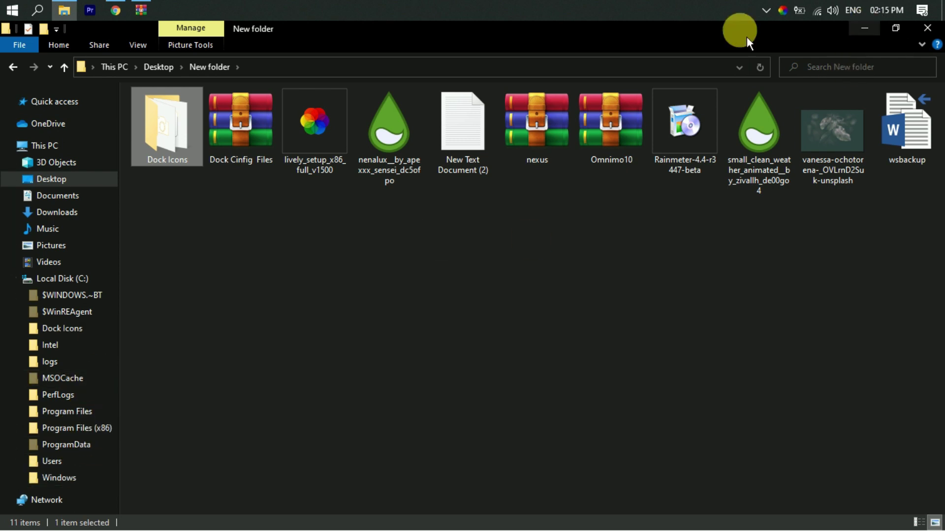
Step: Launch the newly installed Nexus dock
click(16, 15)
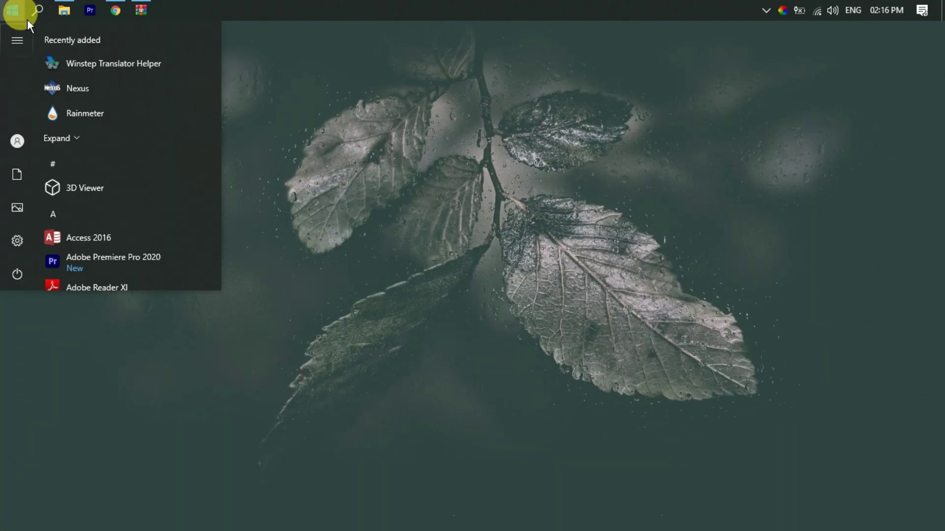
click(144, 96)
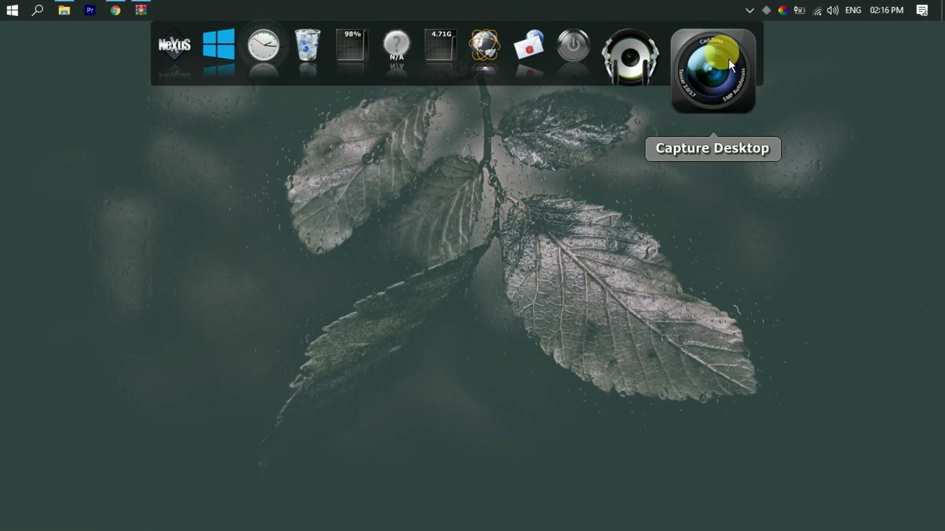
click(64, 10)
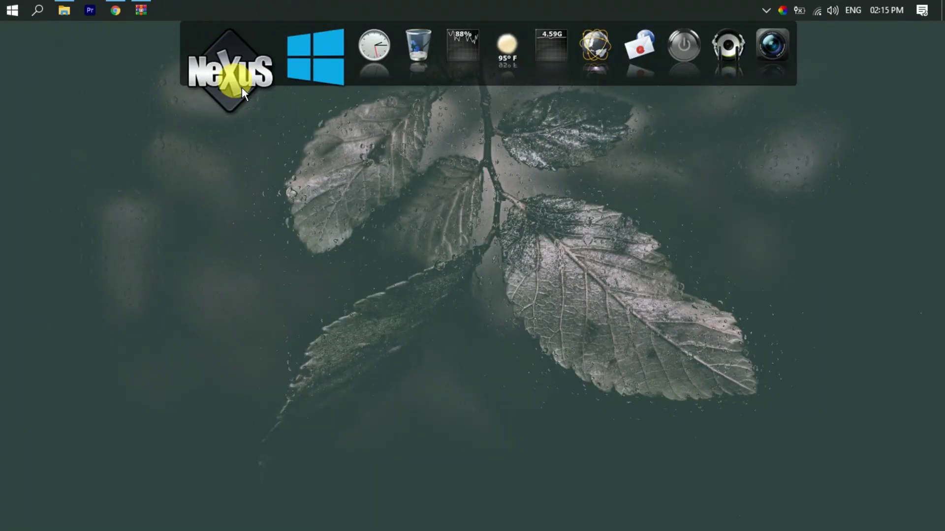
Step: Restore the Nexus configuration from the wsbackup file in the desktop's New folder, apply the settings and close the preferences
click(235, 87)
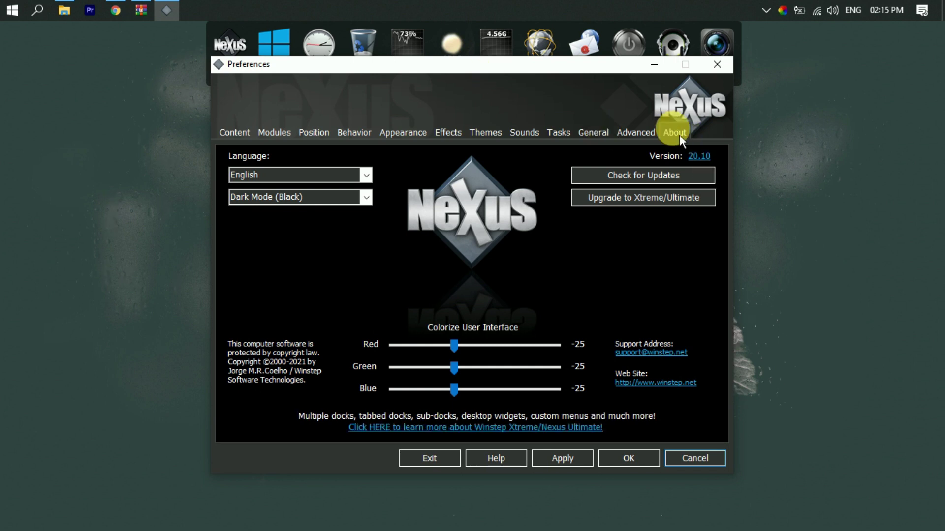
click(655, 139)
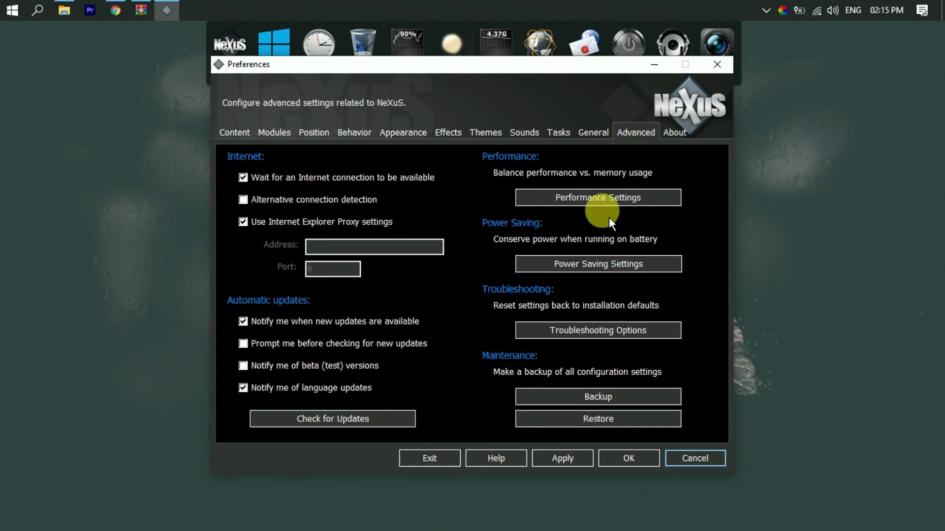
click(601, 424)
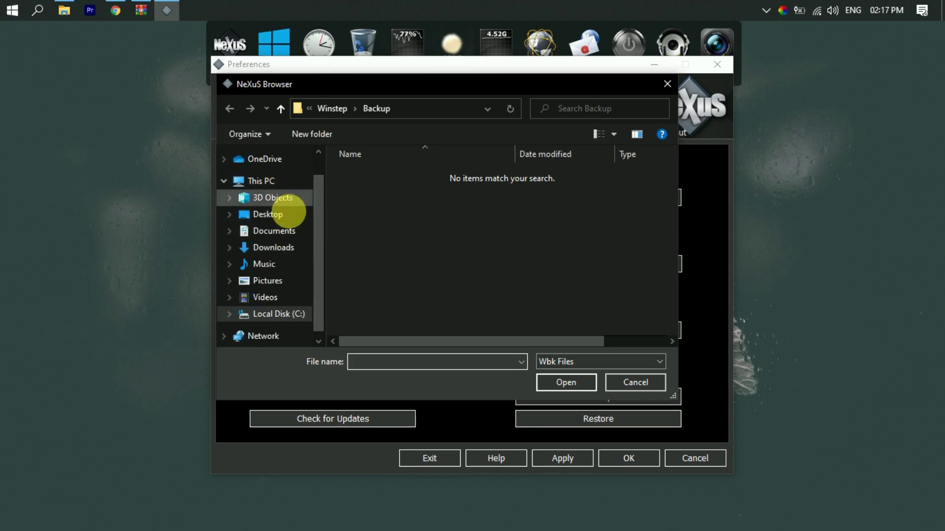
click(295, 218)
double_click(377, 217)
click(382, 196)
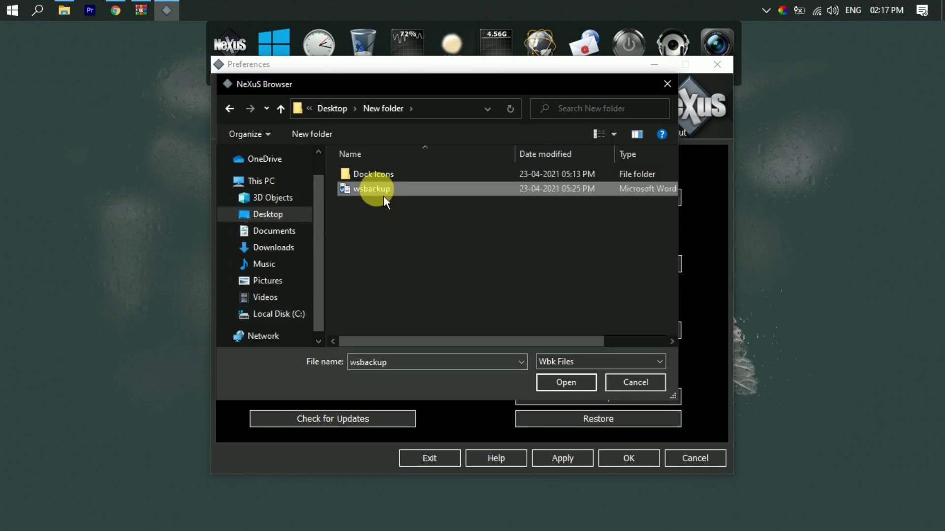
click(565, 383)
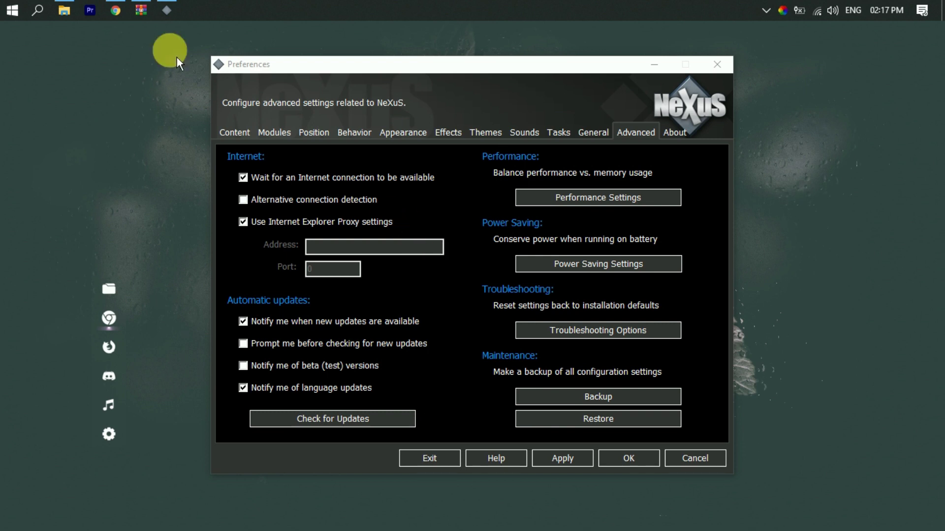
click(572, 465)
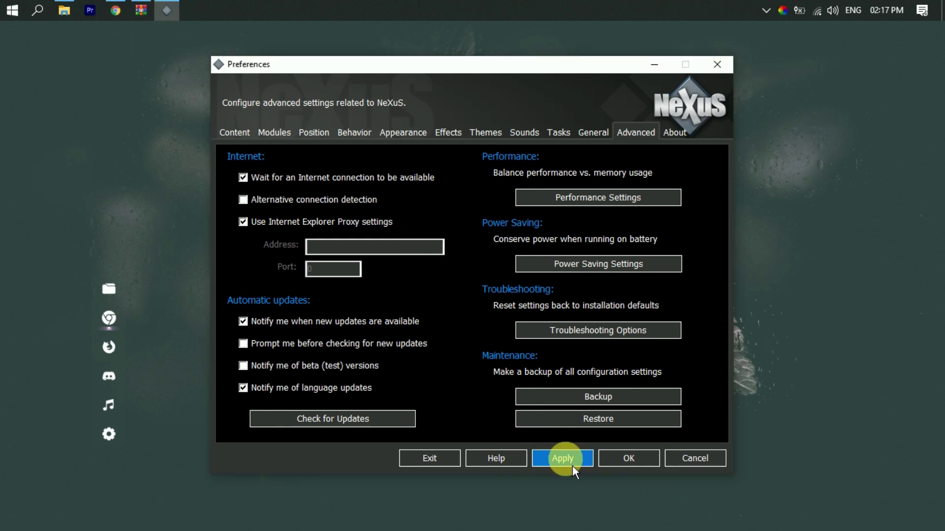
click(620, 468)
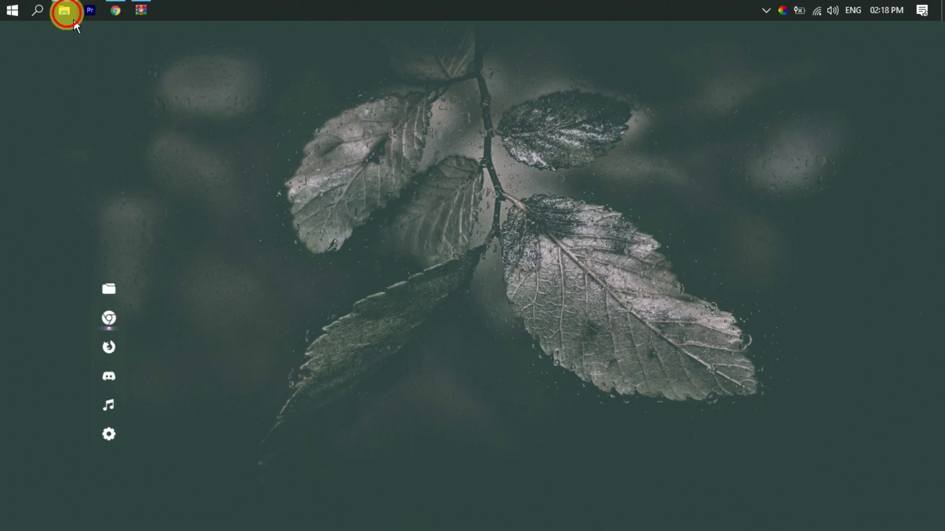
Step: Install the NenaLuX Rainmeter skin package from New folder with its included layout applied, and return to the desktop
click(64, 10)
click(408, 172)
double_click(407, 172)
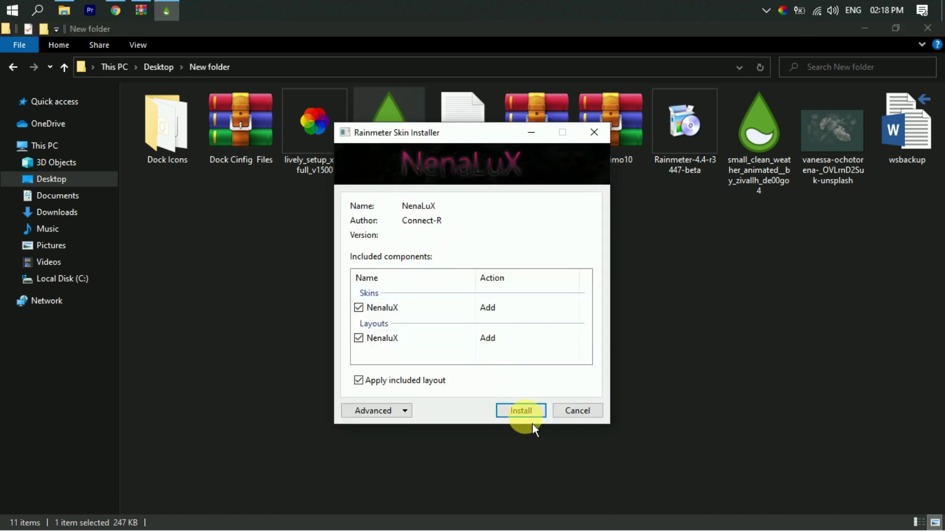
click(531, 416)
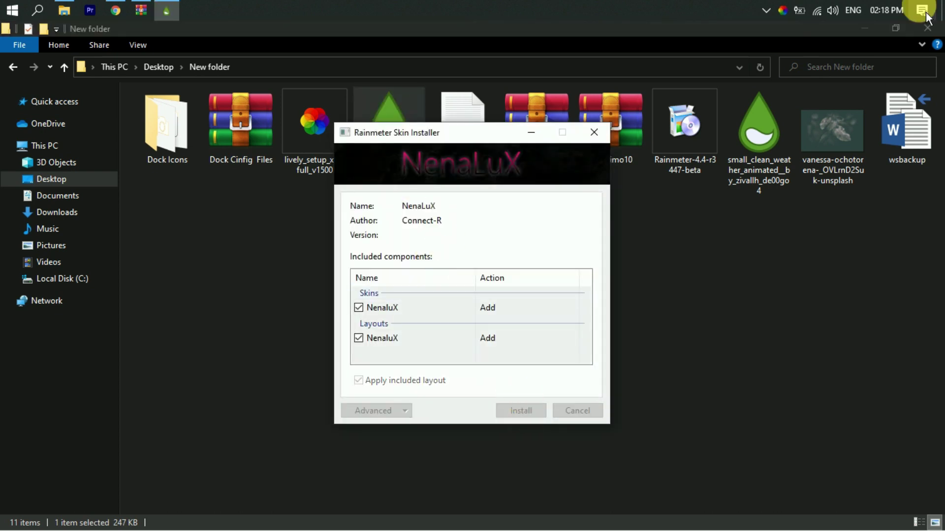
click(865, 28)
right_click(729, 148)
click(775, 191)
Step: Install the Small Clean Weather Rainmeter skin from New folder with its included skins loaded, and minimise the folder window
click(68, 19)
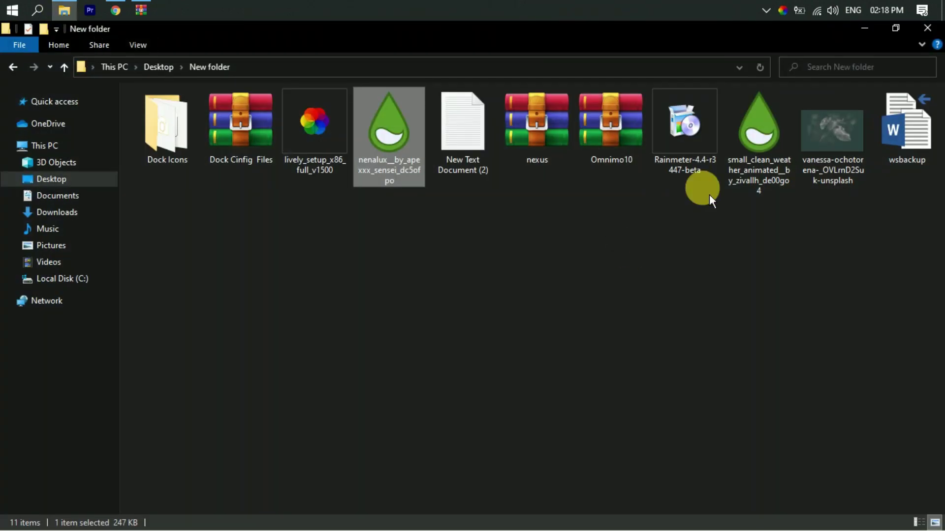
click(757, 140)
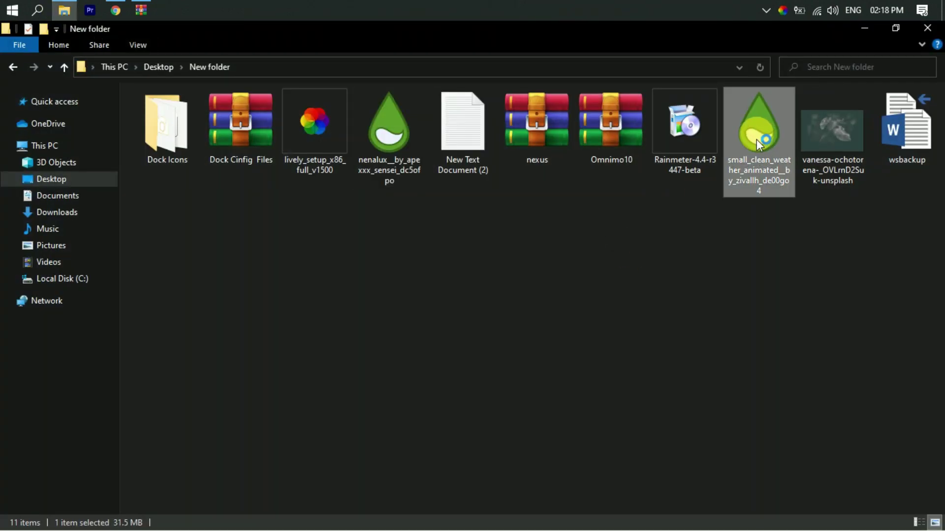
double_click(757, 139)
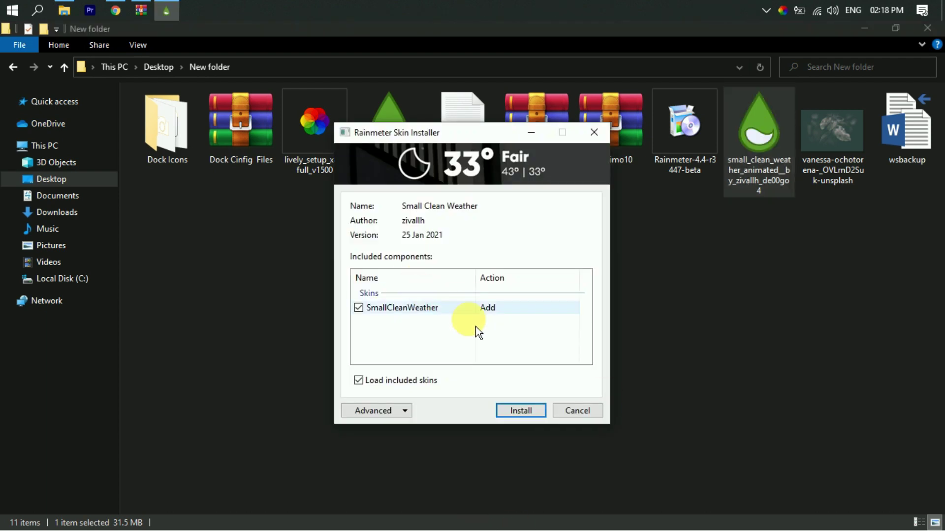
click(521, 411)
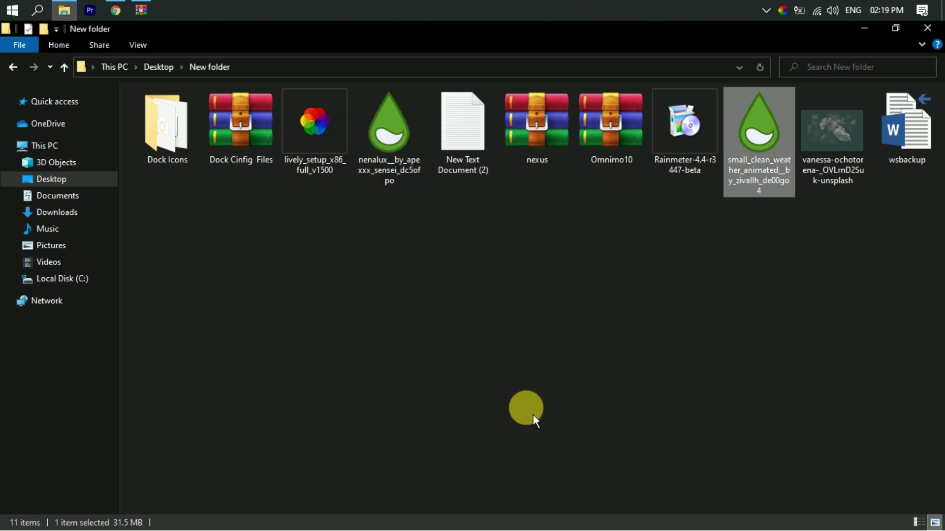
click(865, 31)
right_click(386, 212)
click(406, 240)
Step: Launch Setup.exe from the Omnimo10 archive in New folder and minimise the open windows
click(65, 11)
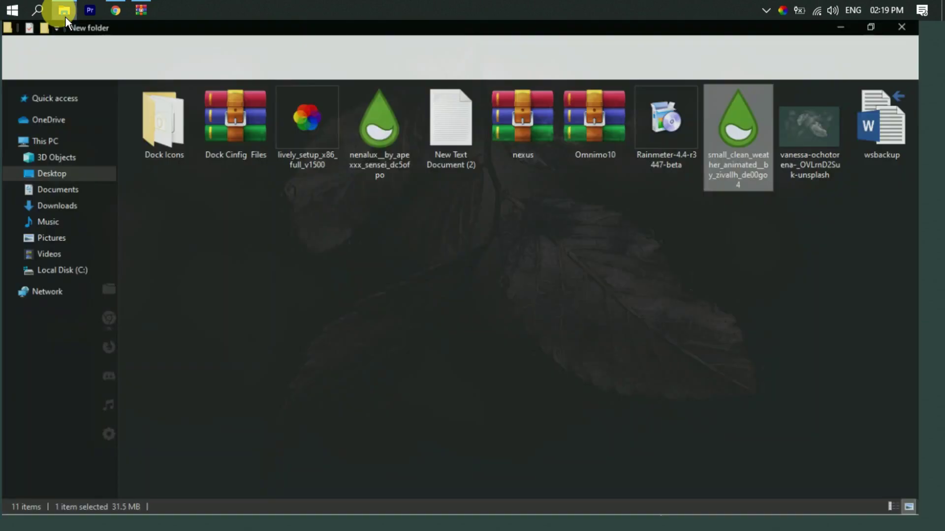
click(631, 148)
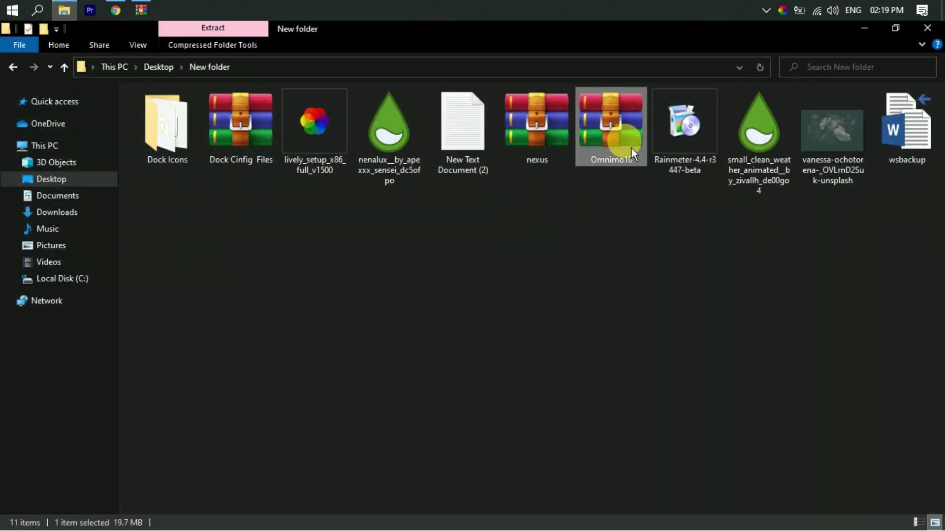
double_click(631, 150)
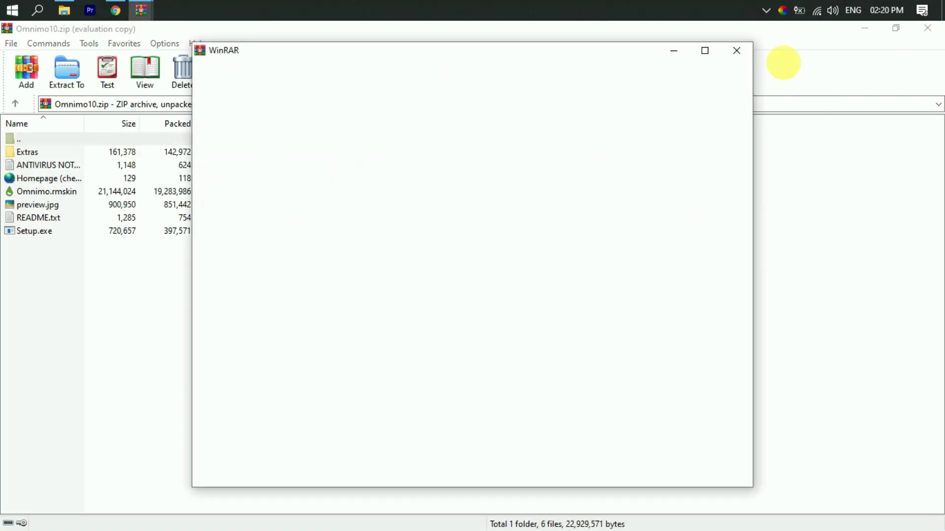
click(474, 320)
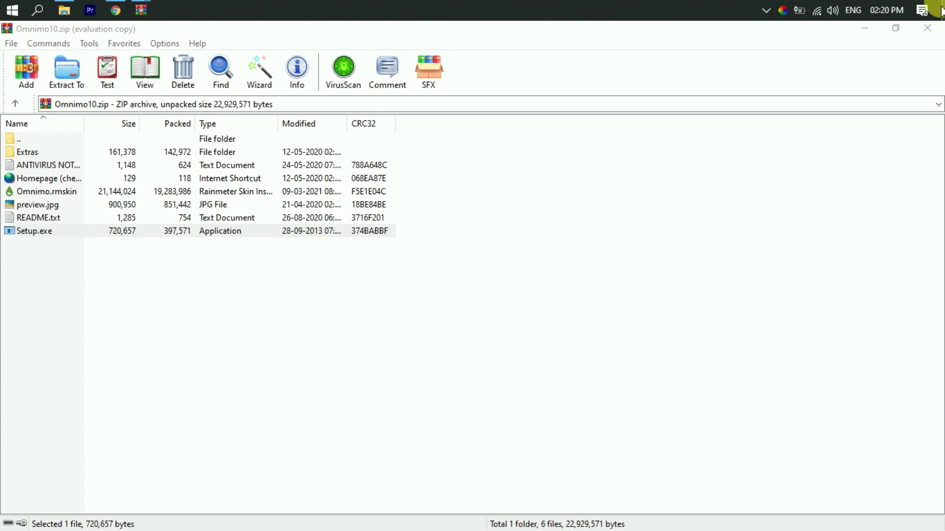
click(864, 30)
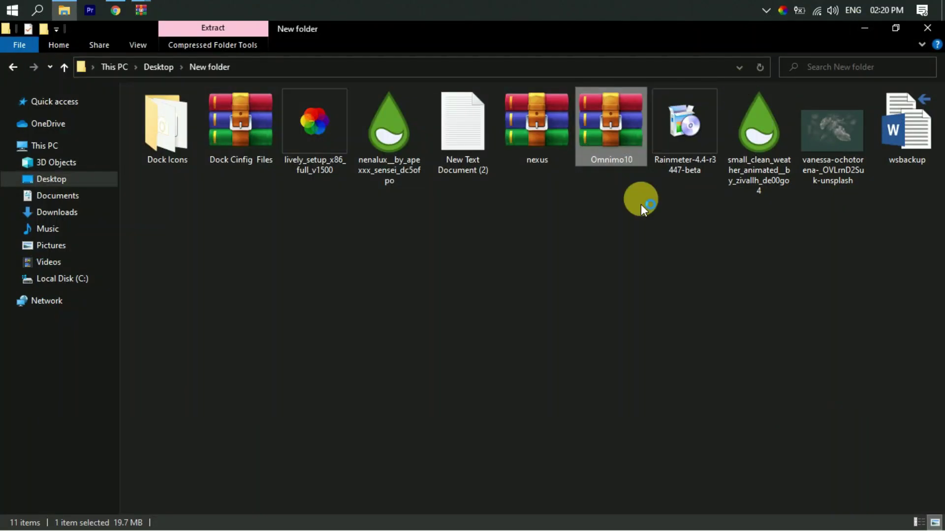
click(864, 29)
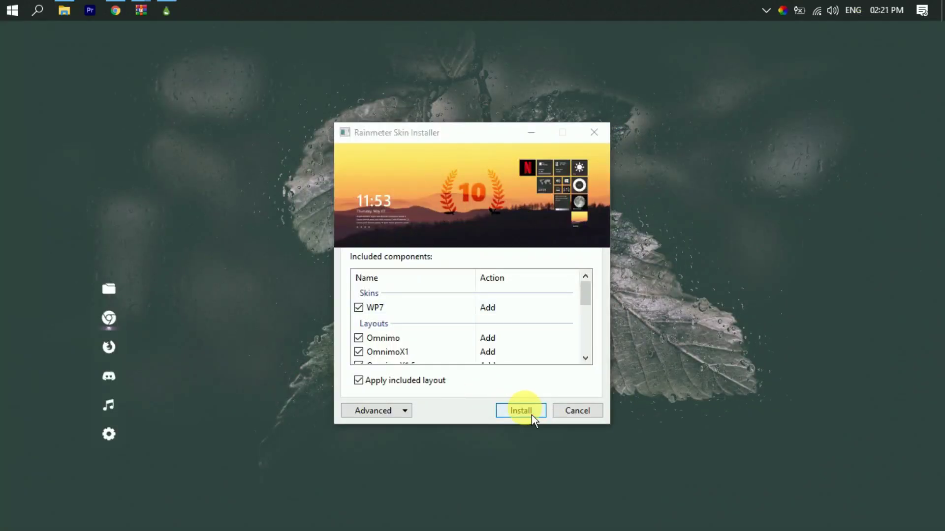
Step: Review the included Omnimo components and install them all with the included layout applied
scroll(535, 330, down, 5)
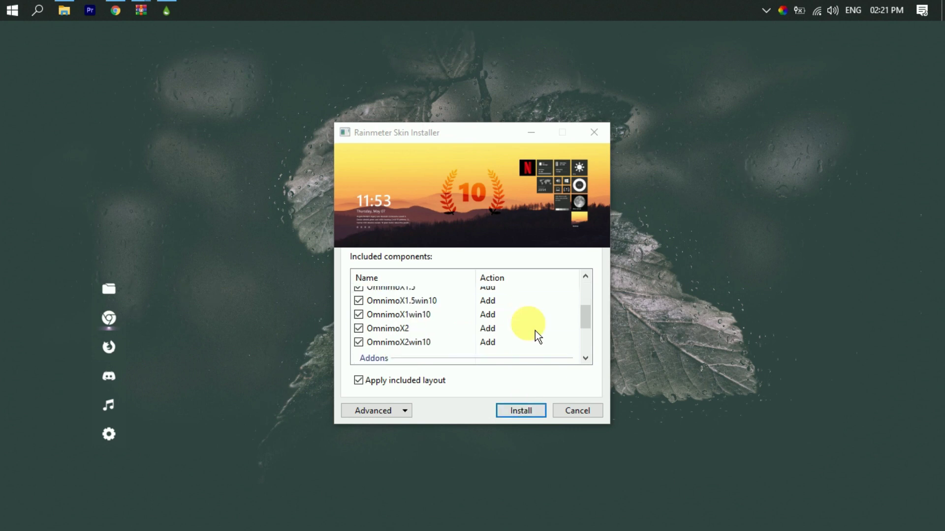
scroll(536, 330, up, 3)
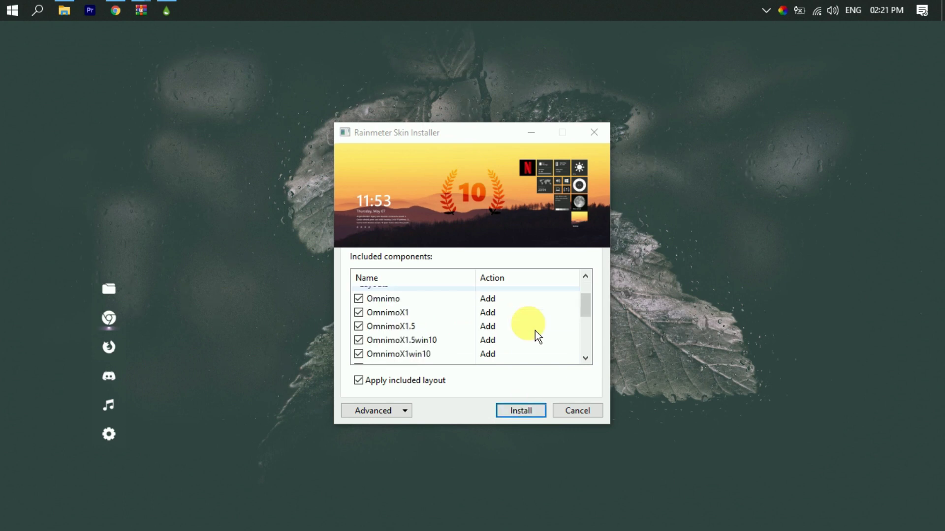
scroll(535, 331, up, 2)
key(Return)
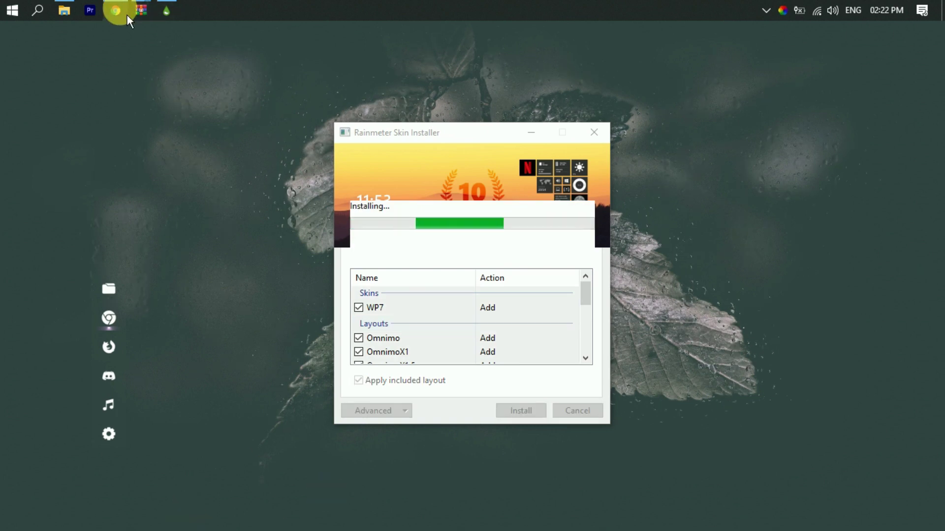
Step: Load the Omnimo clock and panels onto the desktop through Rainmeter
mouse_move(127, 16)
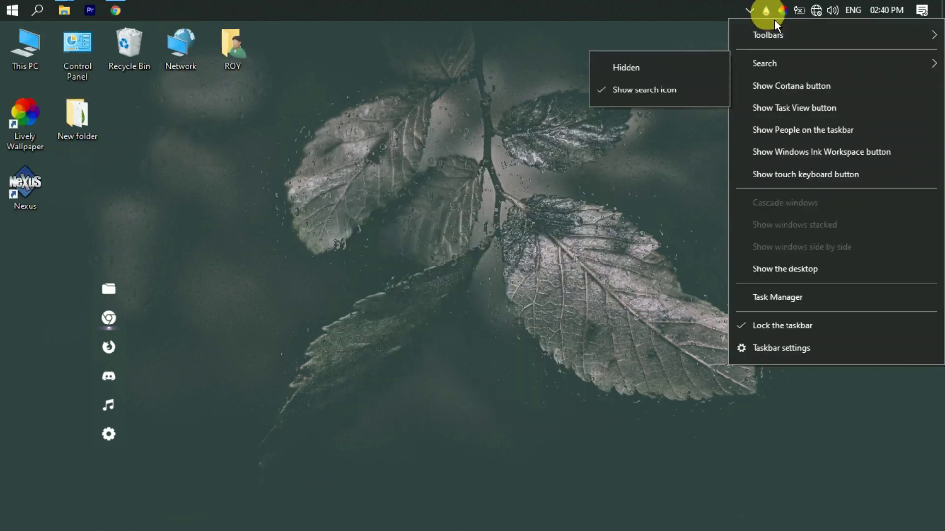
right_click(774, 20)
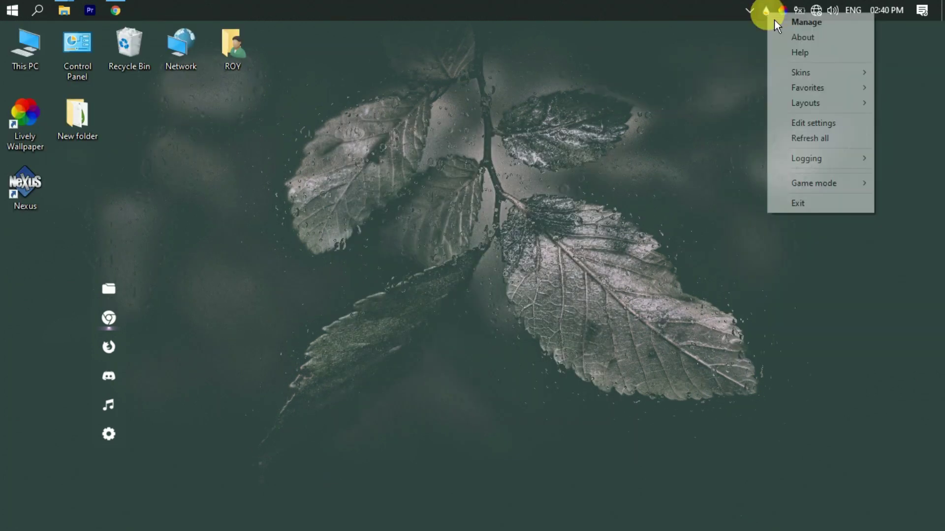
mouse_move(817, 74)
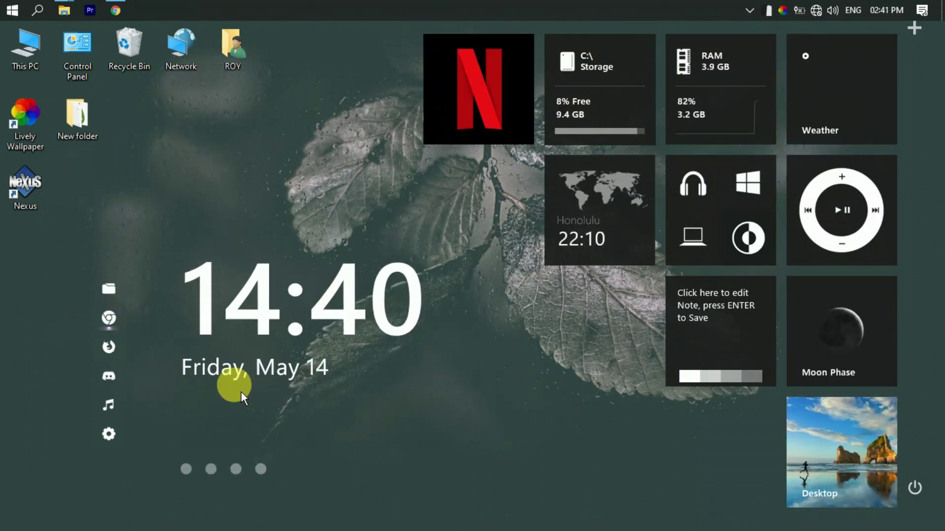
Step: Turn on Blur in Omnimo's Colors and Interface settings and close the settings
right_click(234, 385)
click(333, 480)
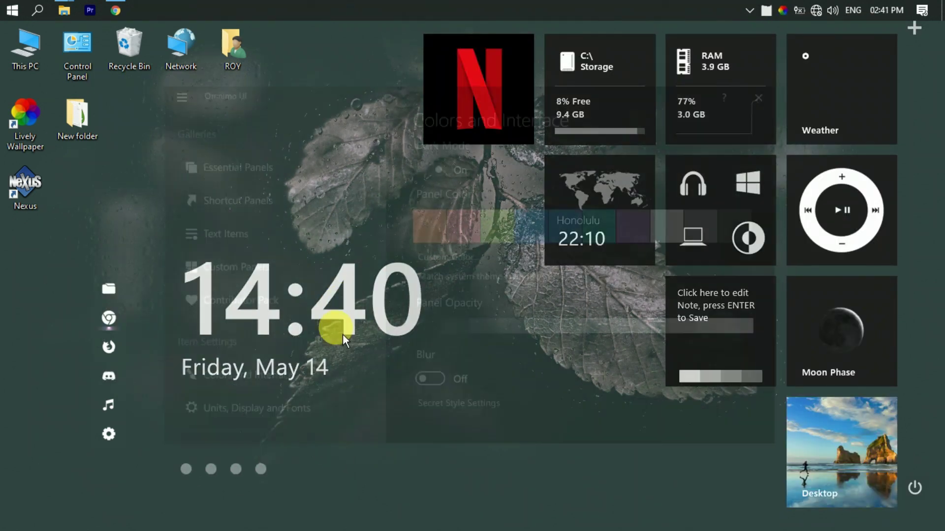
click(447, 382)
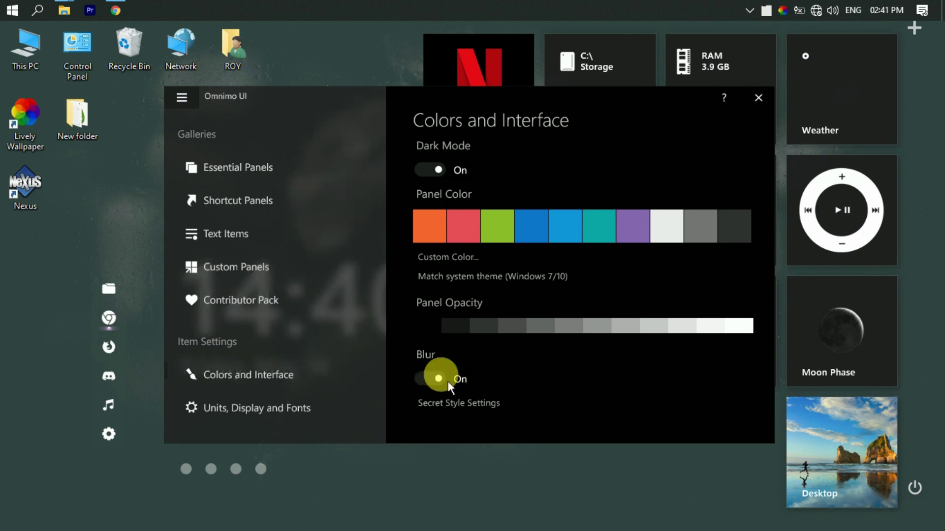
click(758, 98)
Step: Close the Omnimo Desktop, RAM and C:\ Storage panels on the desktop
right_click(842, 440)
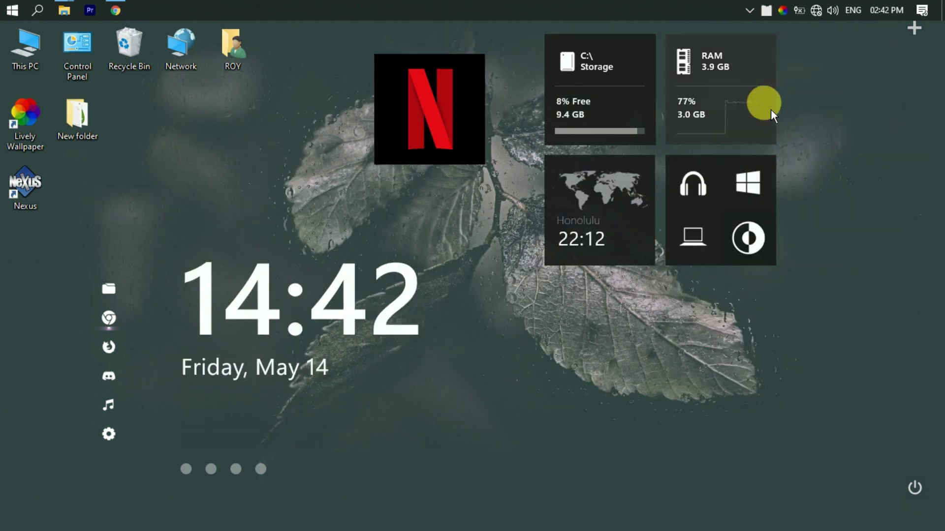
right_click(770, 111)
click(782, 170)
right_click(643, 109)
click(699, 154)
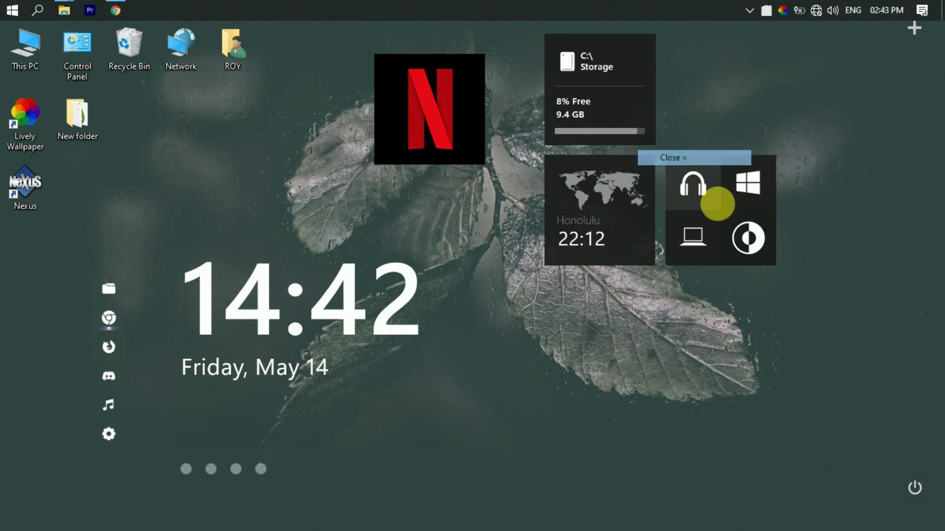
Step: Test the Omnimo shortcut panel by opening and closing This PC, and switch the panels to the light theme
click(694, 242)
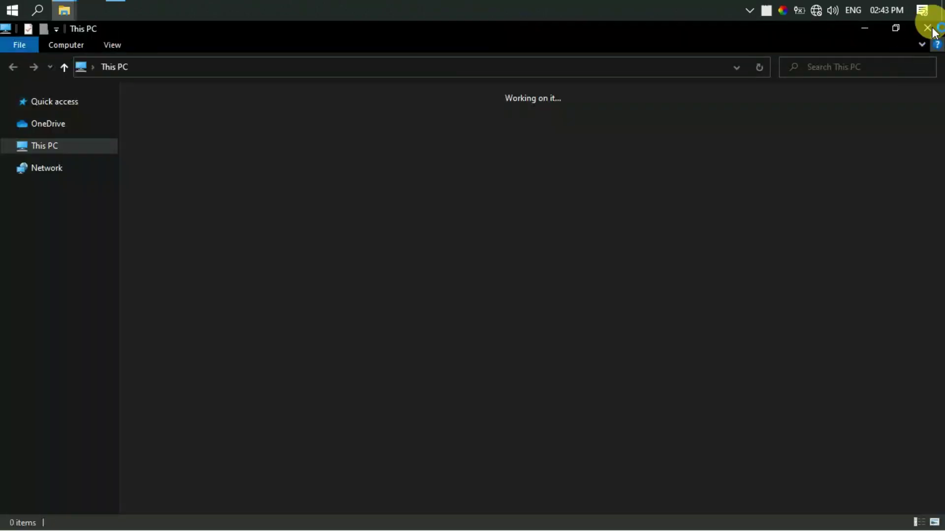
click(928, 27)
click(752, 239)
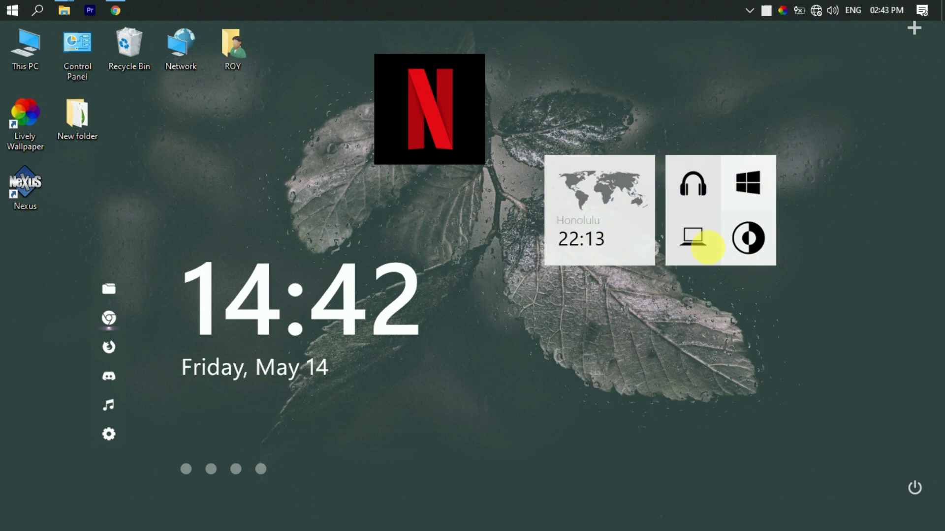
click(765, 165)
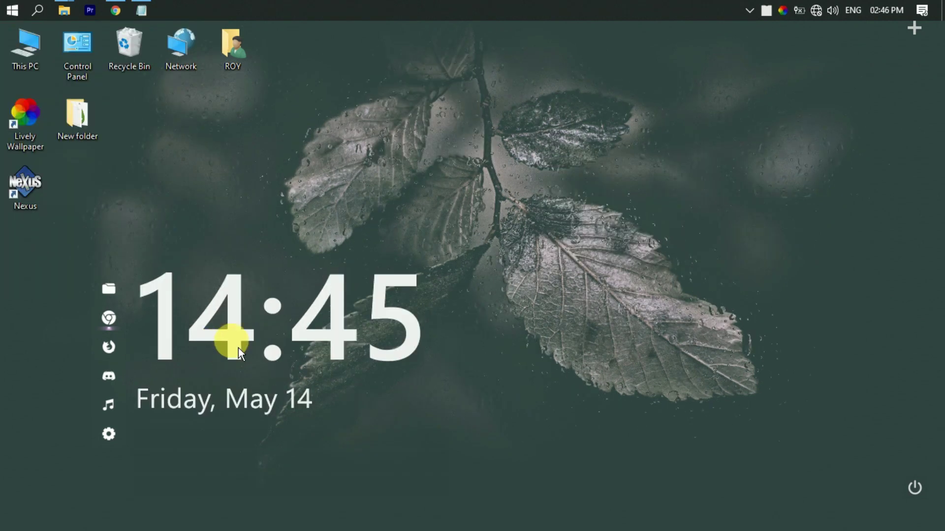
Step: View the Omnimo clock's item settings in the UserVariables file and close the file
right_click(238, 347)
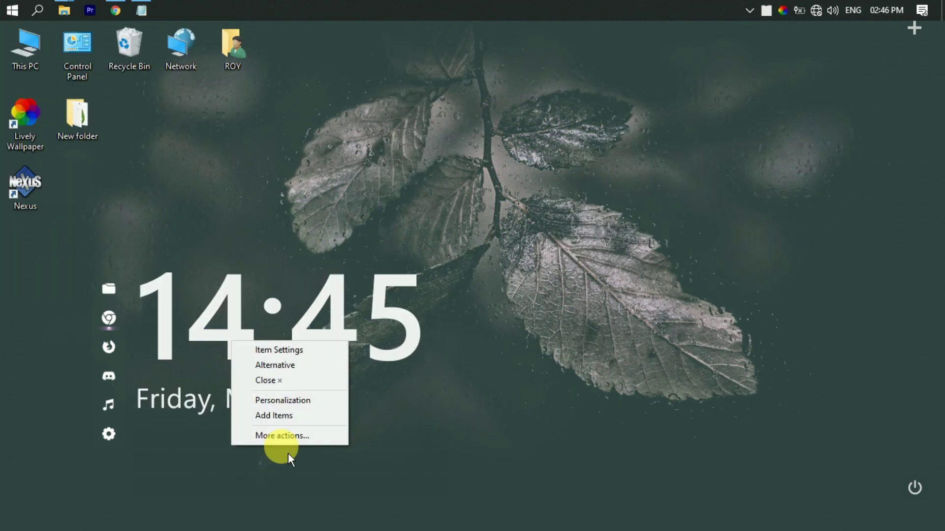
click(290, 351)
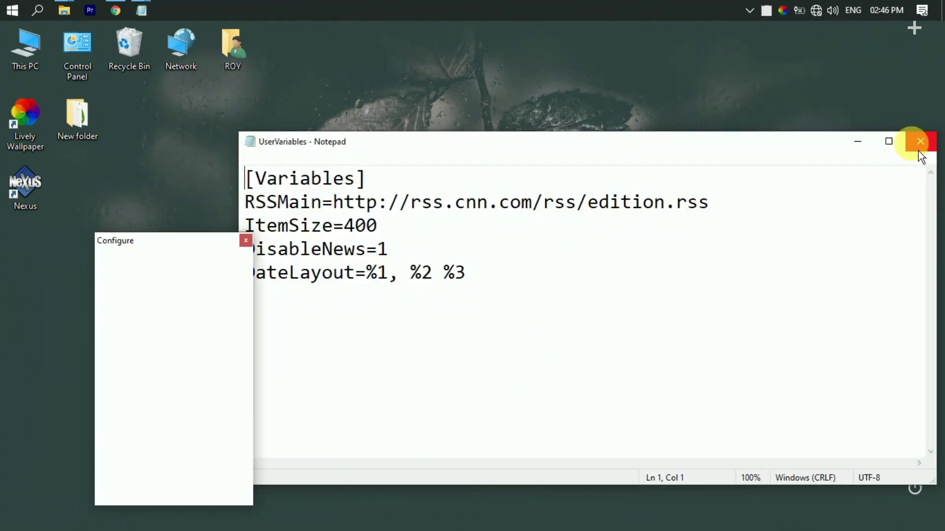
click(919, 150)
click(143, 11)
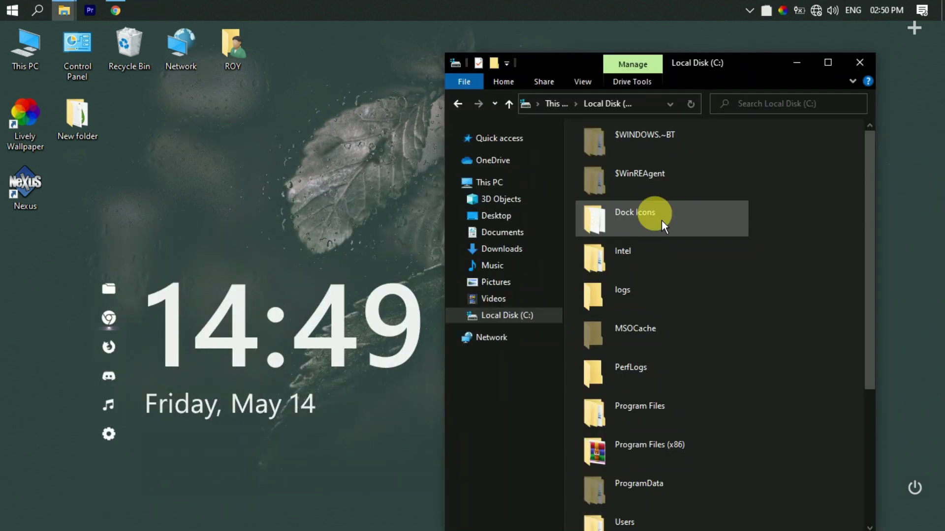
Step: Open the Dock Icons folder on Local Disk (C:) and add the youtube icon to the Nexus dock
double_click(661, 220)
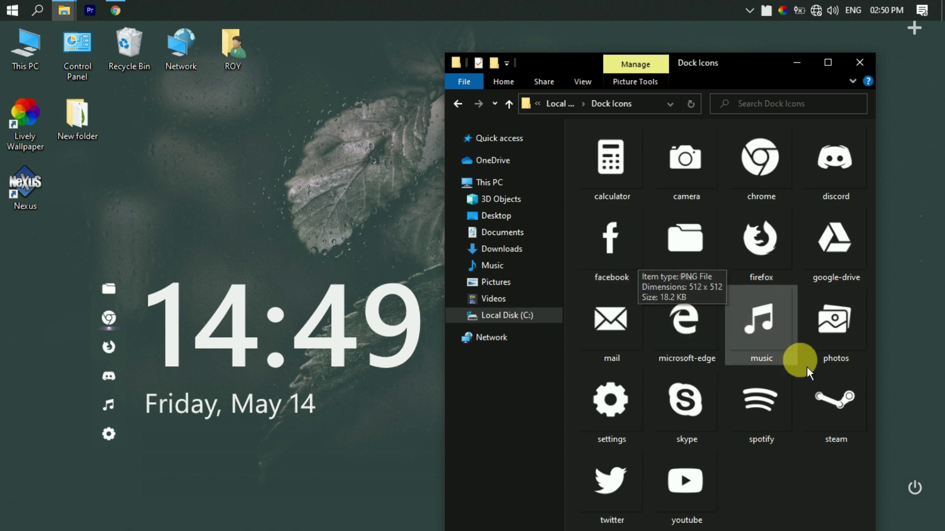
drag(711, 497, 118, 382)
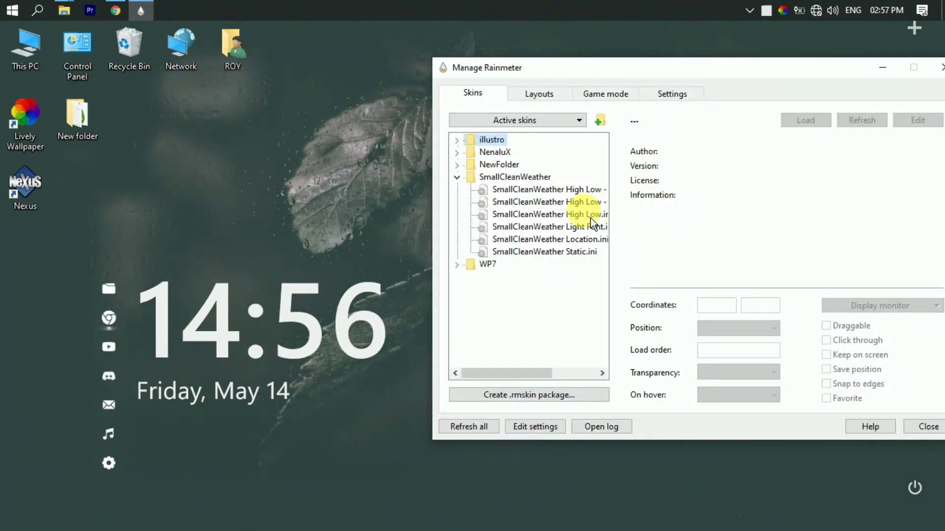
Step: Load the SmallCleanWeather High Low - Fade Effect - New.ini skin through Rainmeter
click(533, 192)
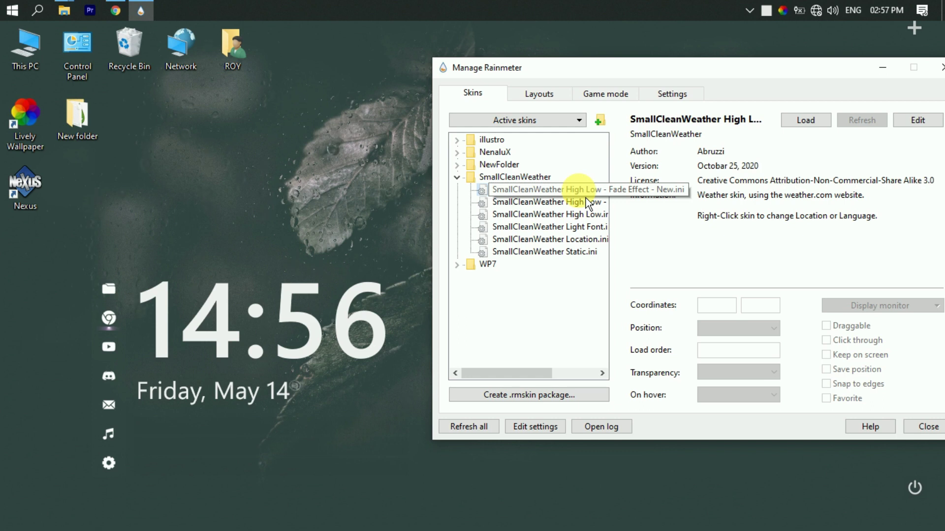
drag(701, 66, 420, 139)
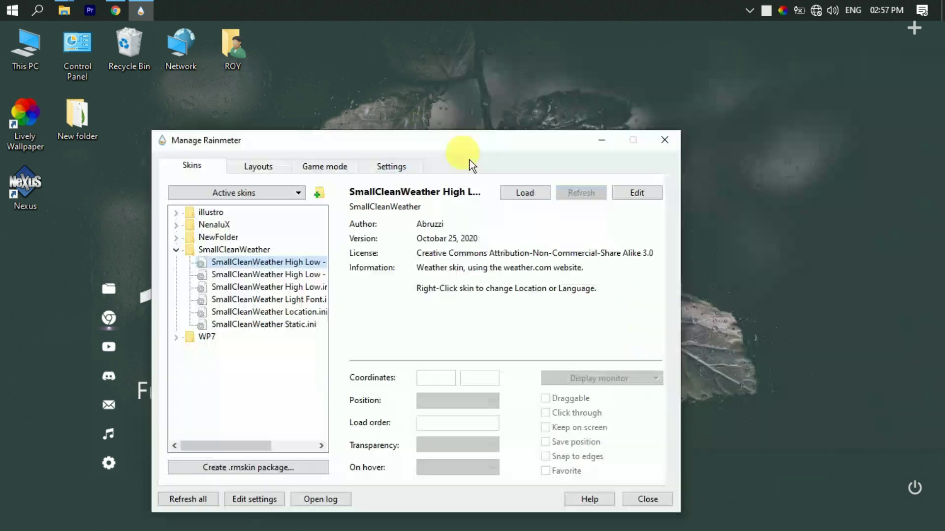
click(525, 192)
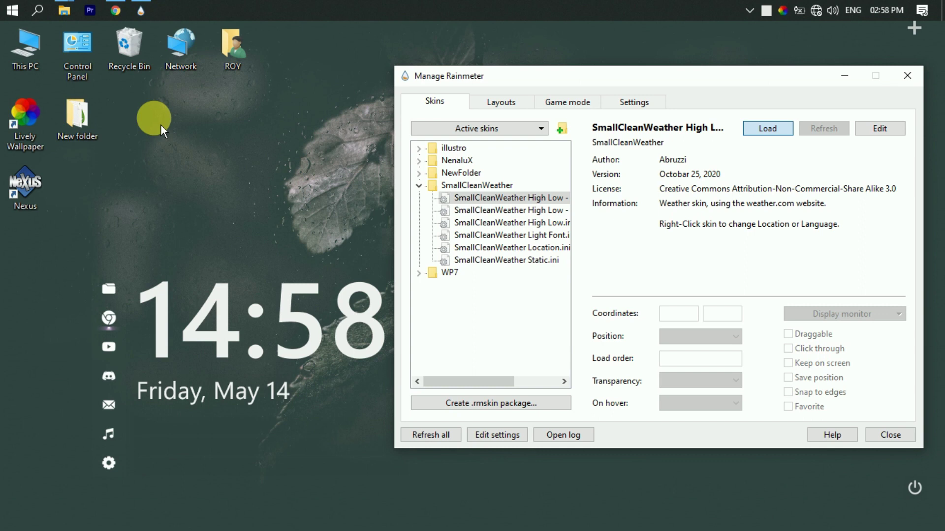
Step: Hide all desktop icons and move the Manage Rainmeter window out of the way
right_click(152, 118)
mouse_move(186, 136)
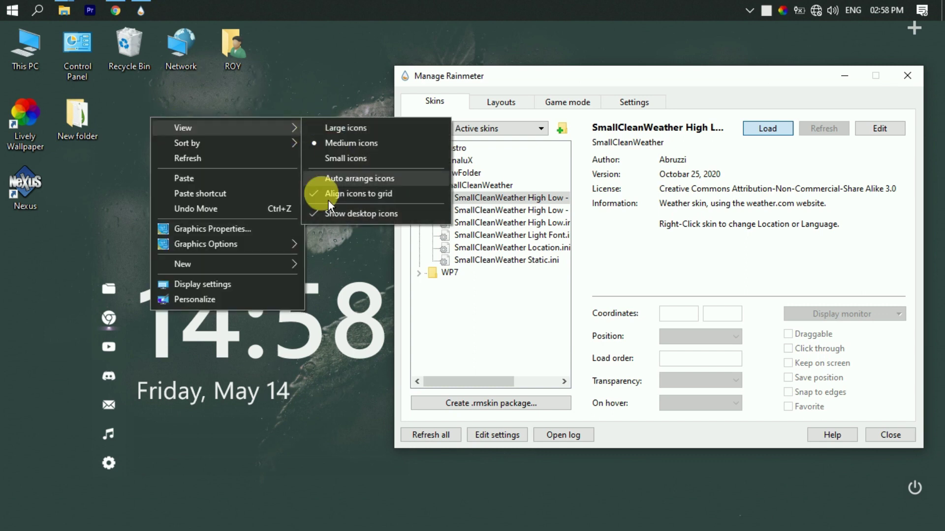
click(331, 221)
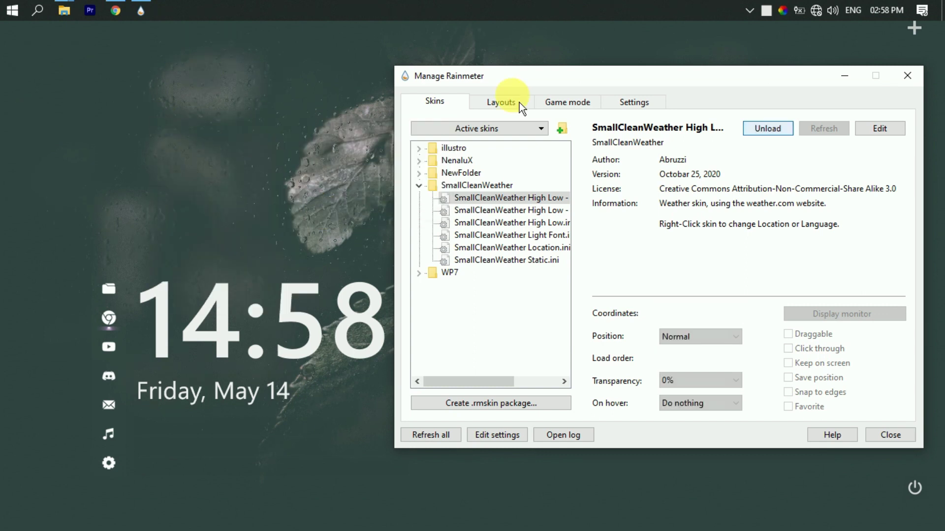
drag(563, 78, 492, 250)
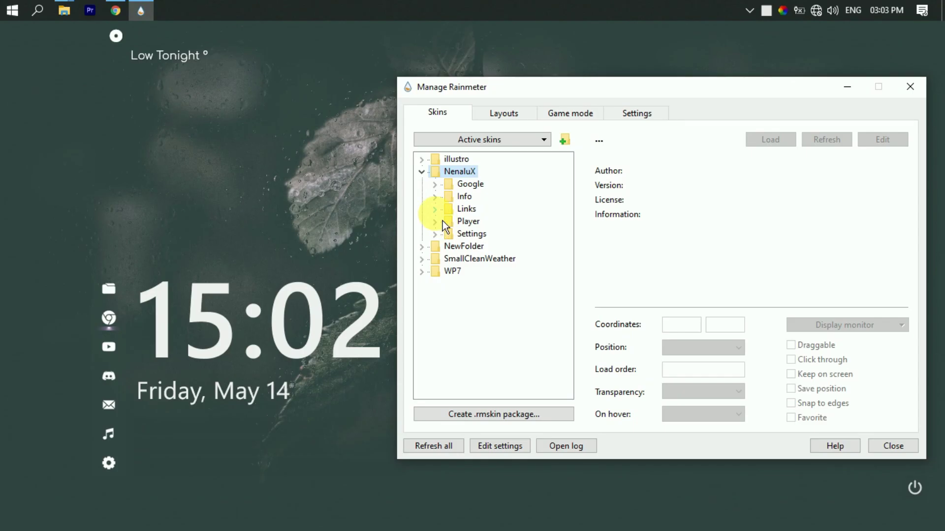
Step: Load NenaluX's Links.ini skin and place it in the lower middle of the desktop at about 572, 666
click(436, 210)
click(487, 223)
click(769, 140)
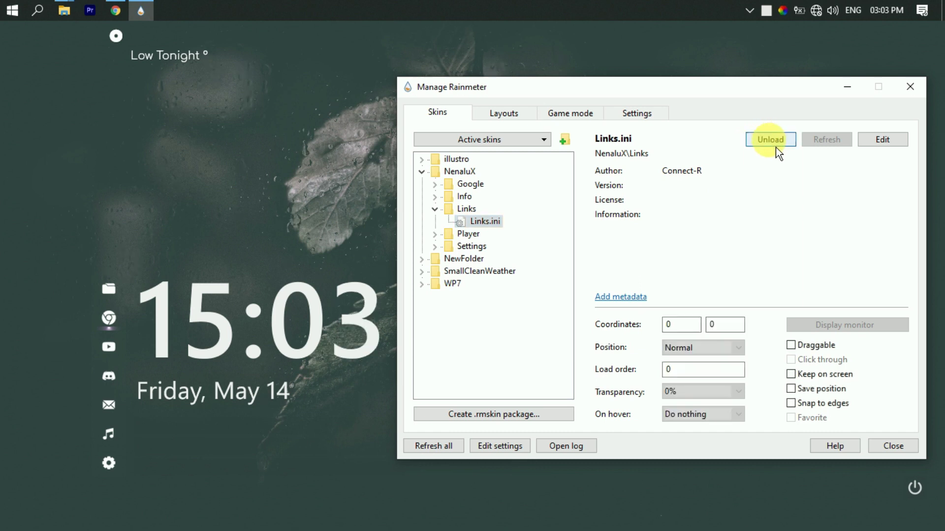
drag(200, 33, 604, 500)
click(446, 227)
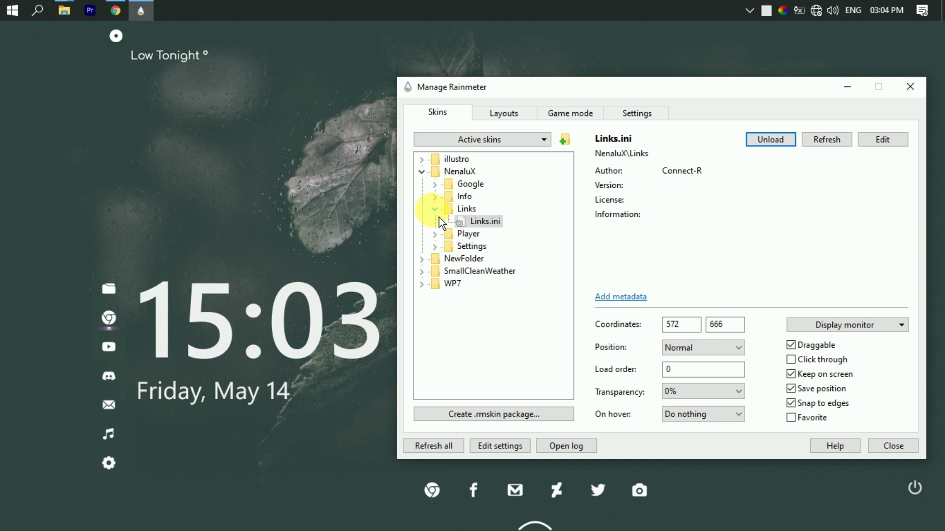
Step: Load NenaluX's Player.ini skin onto the desktop and reposition the Manage Rainmeter window
click(434, 209)
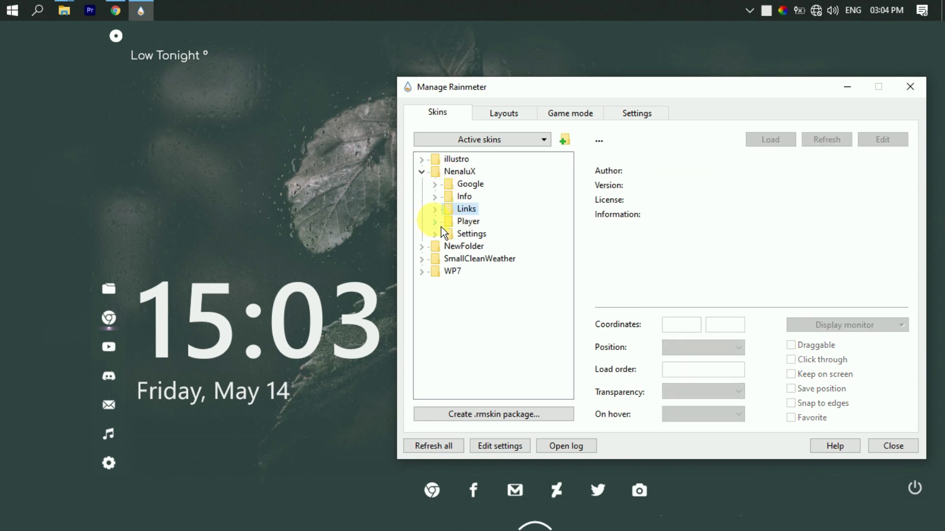
click(435, 221)
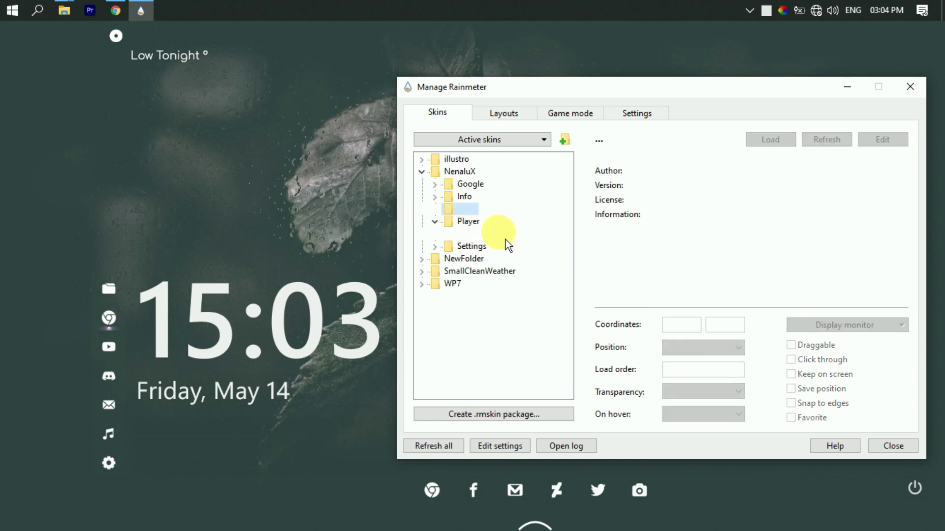
click(497, 234)
click(774, 143)
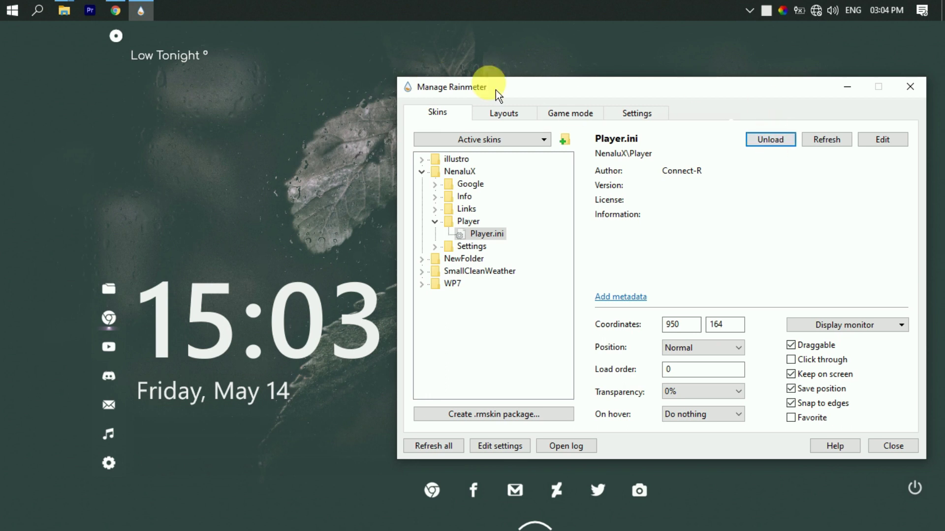
drag(513, 93, 502, 121)
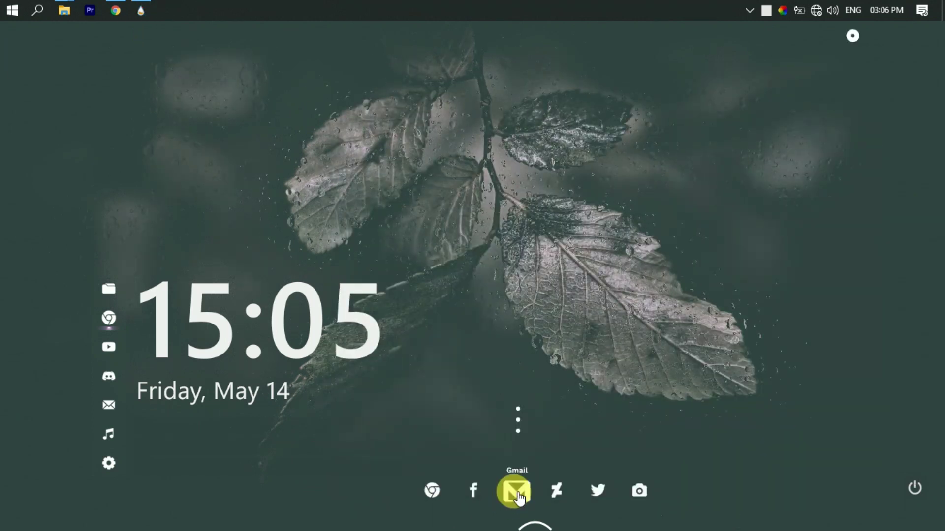
Step: Open the folder of the NenaluX Links skin and select its Links configuration file
right_click(518, 498)
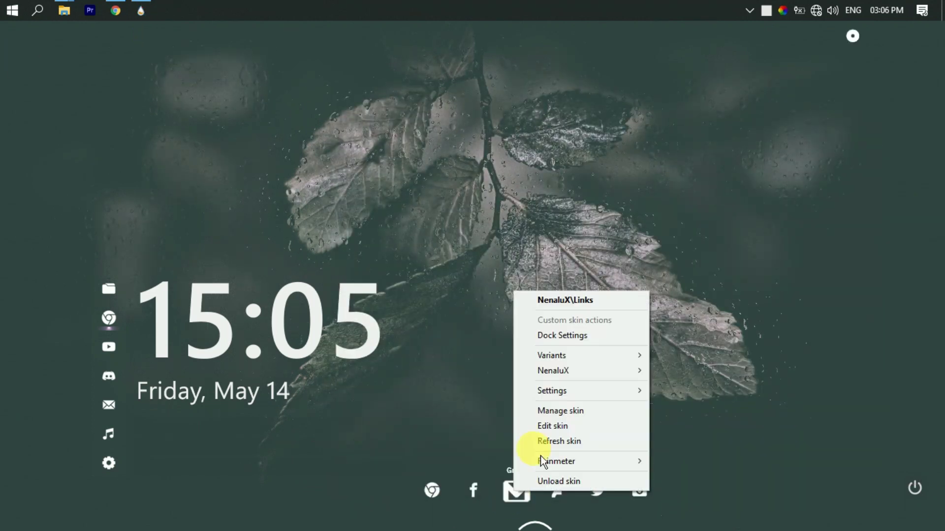
click(606, 306)
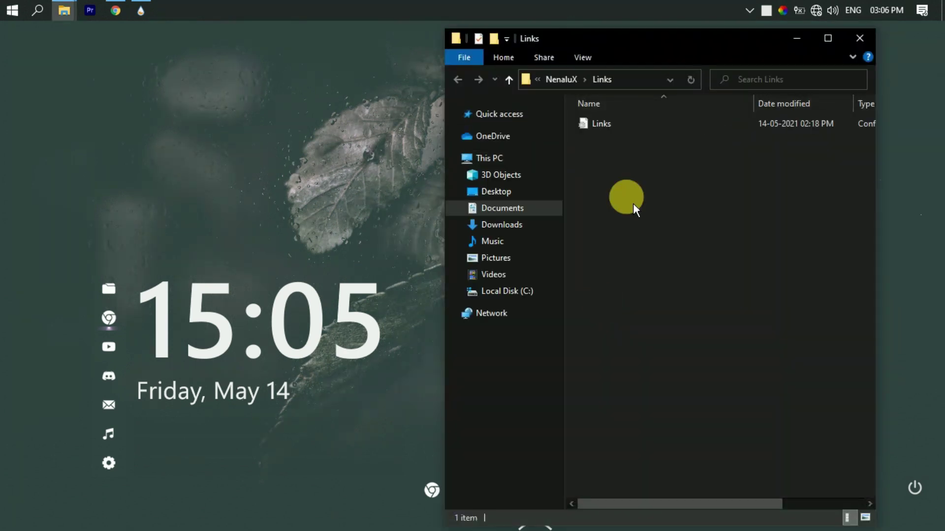
click(640, 126)
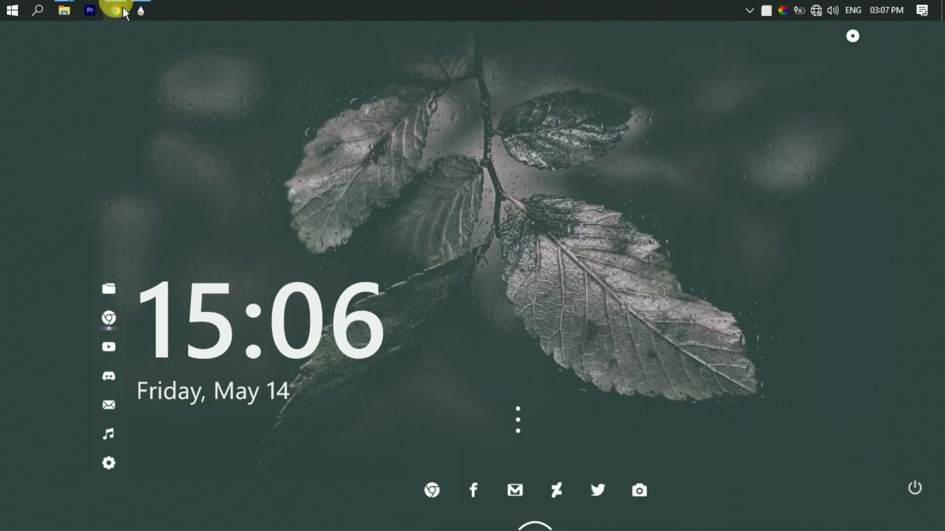
Step: Bring the Manage Rainmeter window back up and close it
right_click(419, 15)
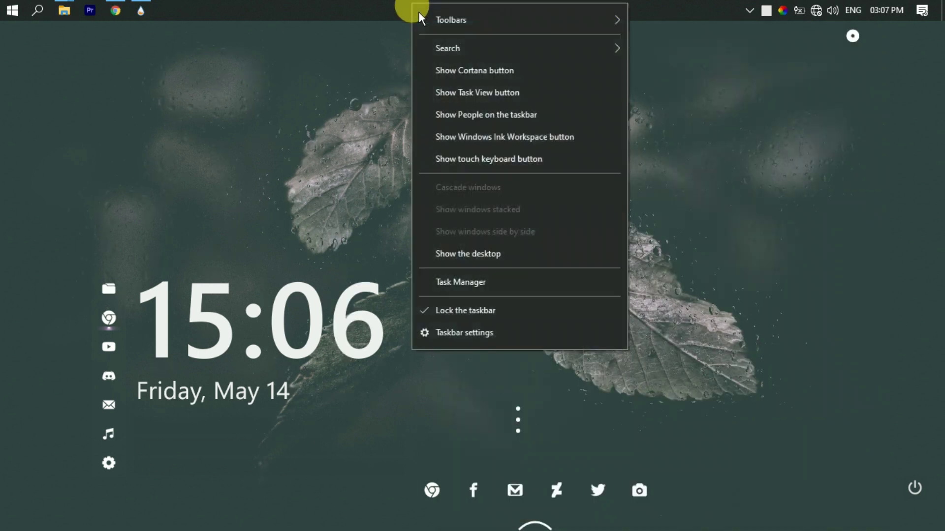
click(149, 10)
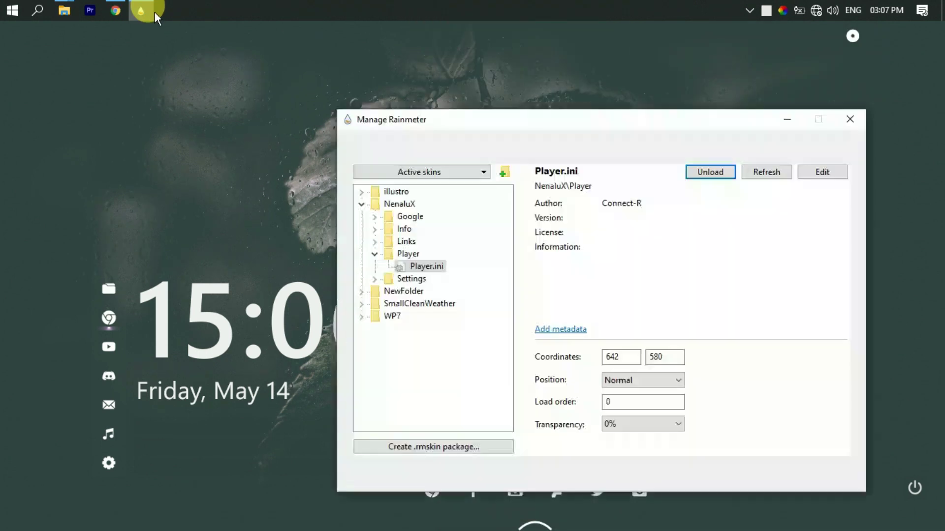
click(865, 126)
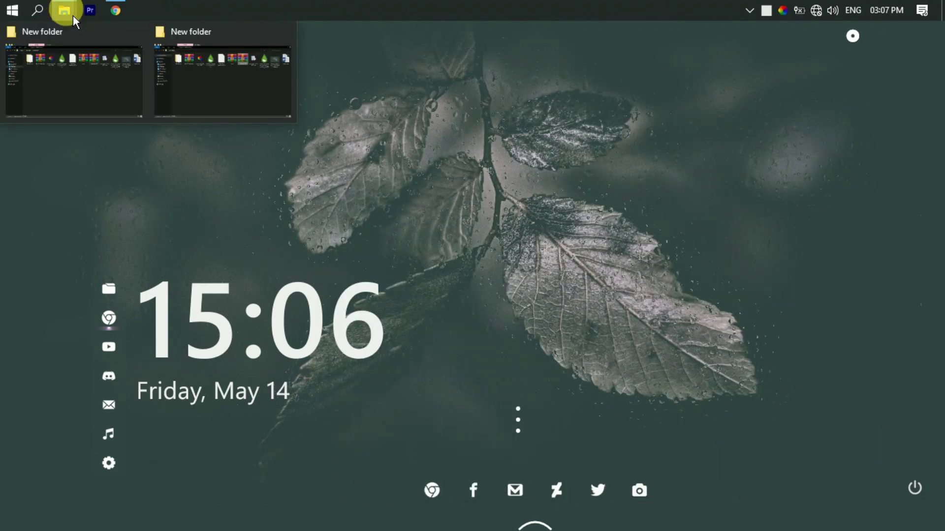
Step: Unlock the taskbar and set it to hide automatically in Taskbar settings
right_click(305, 9)
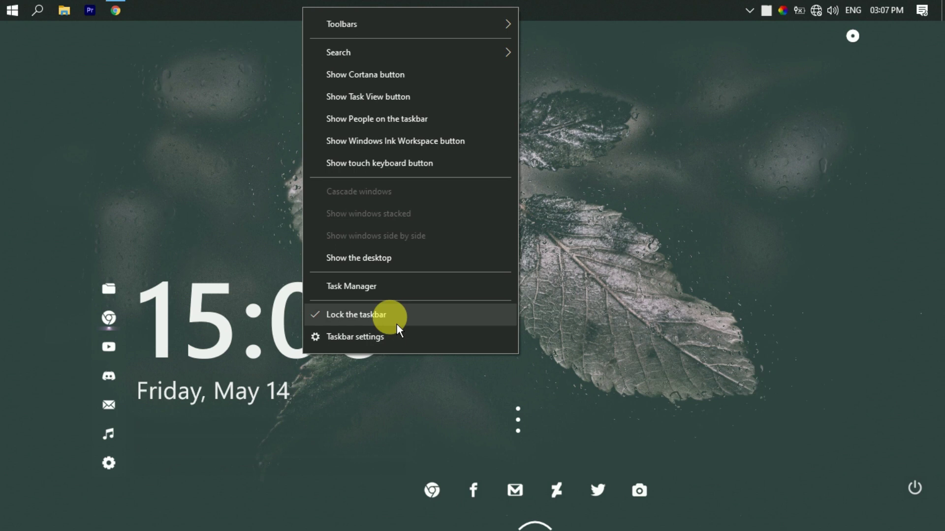
click(397, 324)
right_click(327, 9)
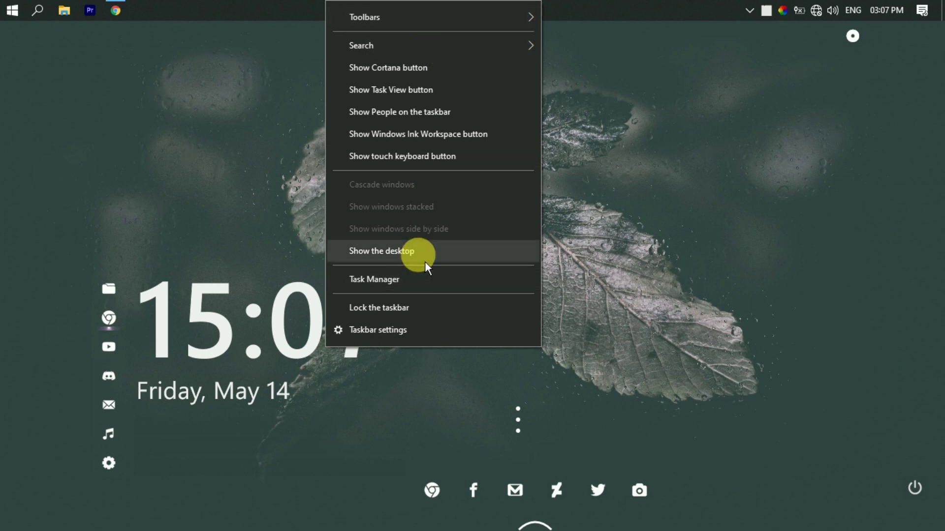
click(378, 329)
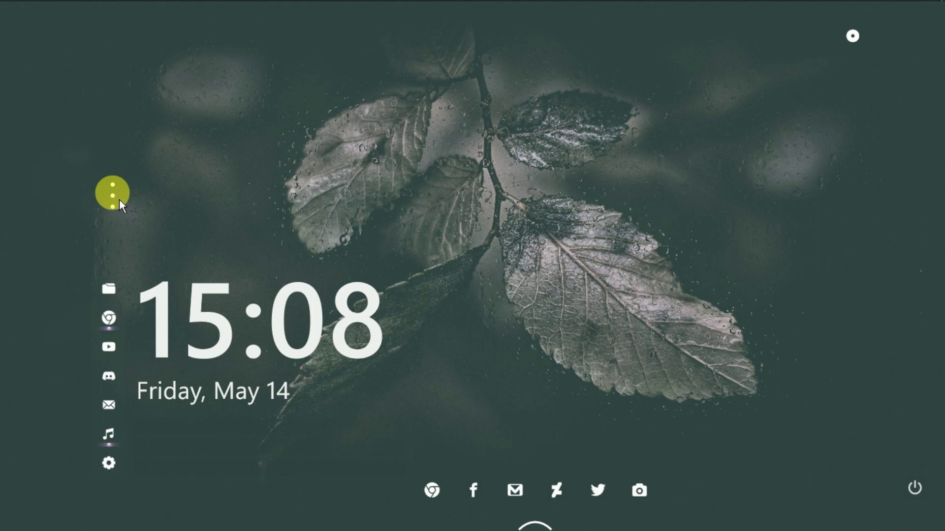
Step: Open the folder of the NenaluX Player skin from the three-dot player on the desktop
right_click(120, 201)
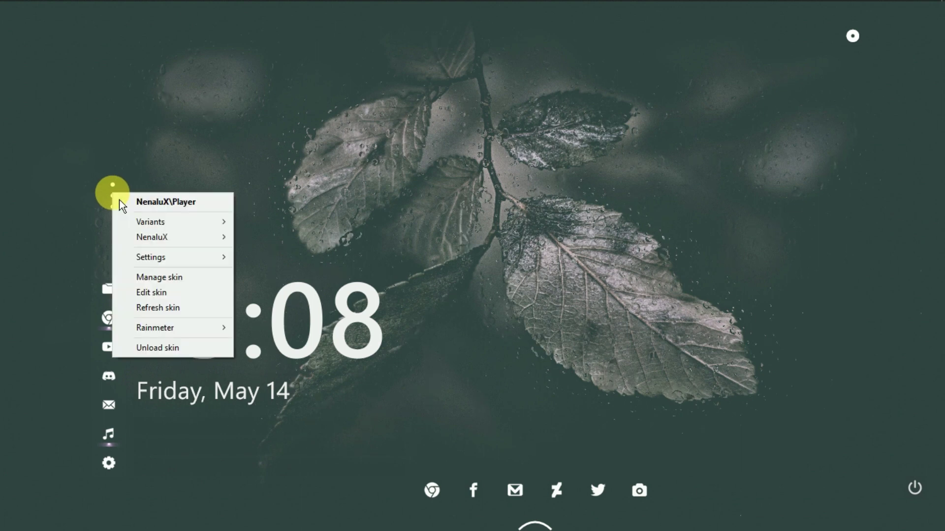
click(173, 204)
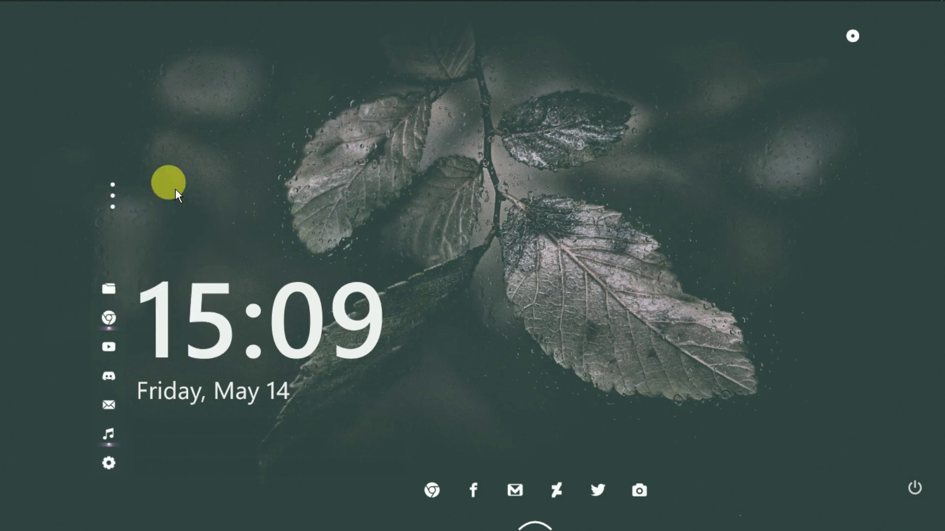
right_click(121, 201)
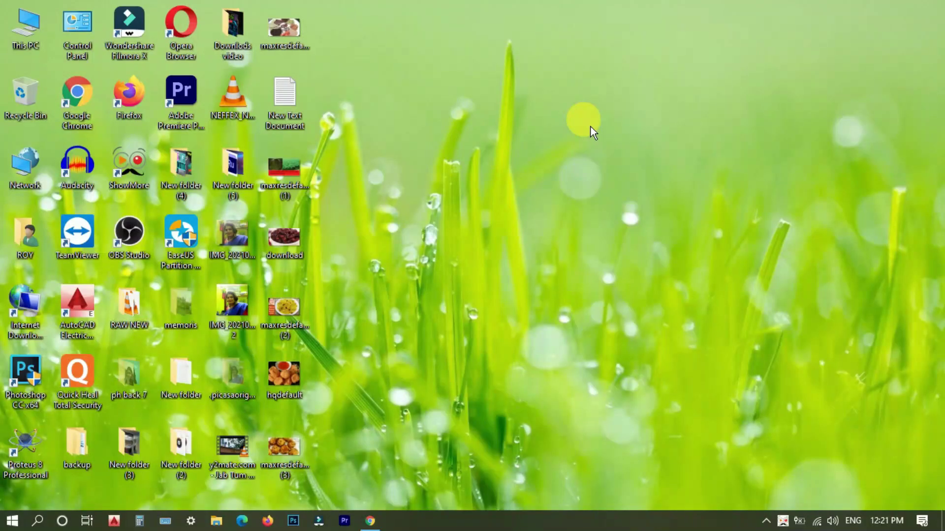
Step: Switch to Chrome to show the Unsplash page of the gray leaf wallpaper photo
click(370, 521)
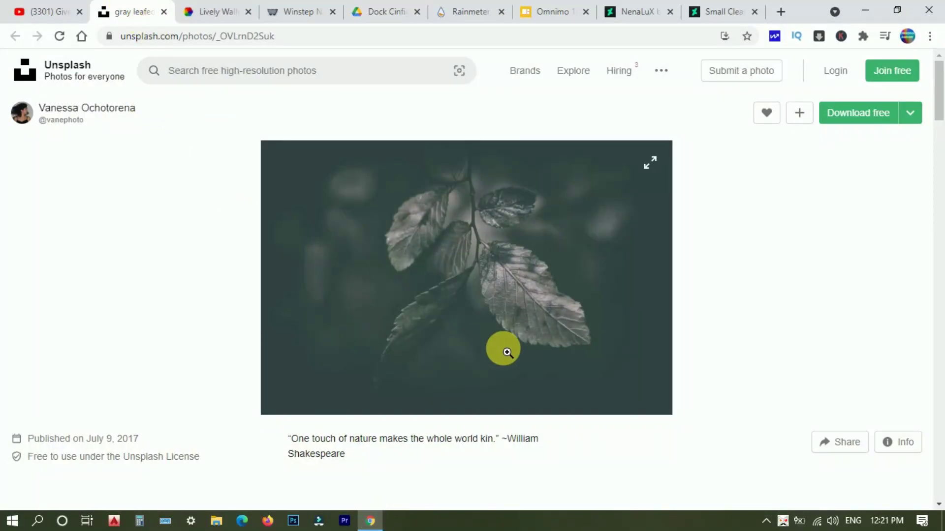
Step: Download the gray leaf photo from Unsplash in its original size of 5184x3456
scroll(507, 353, down, 10)
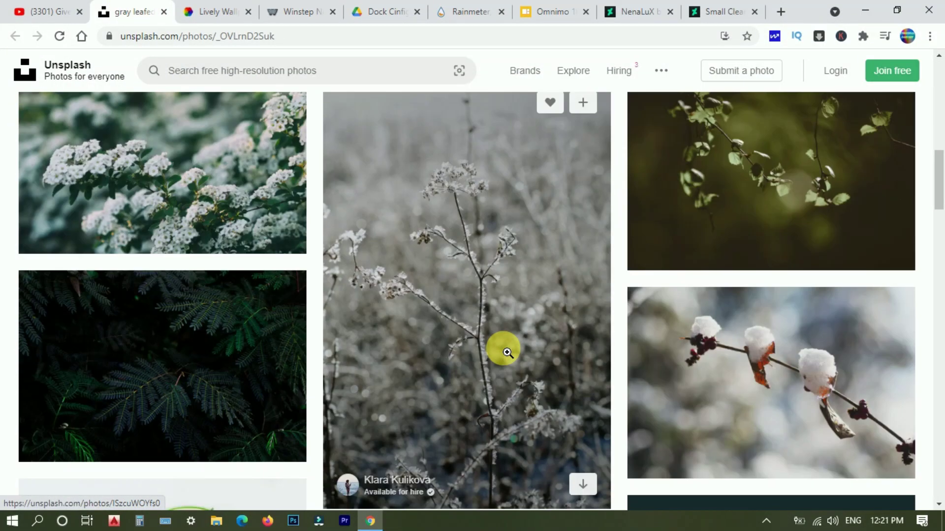
scroll(507, 353, down, 3)
scroll(507, 352, up, 15)
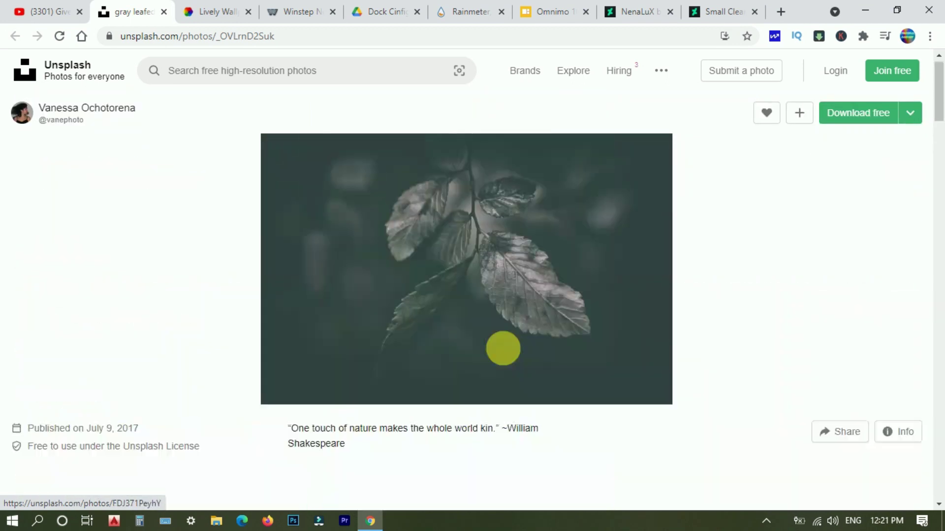
click(910, 113)
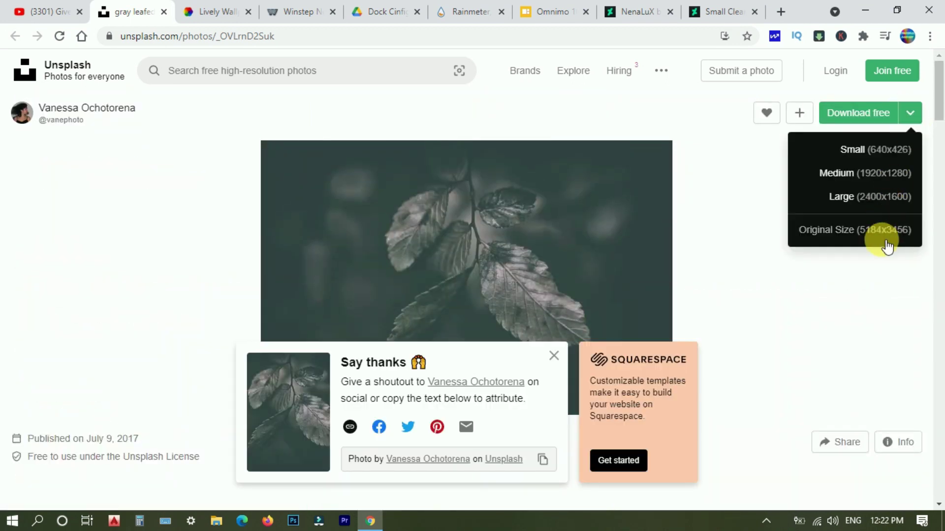
click(554, 355)
click(911, 114)
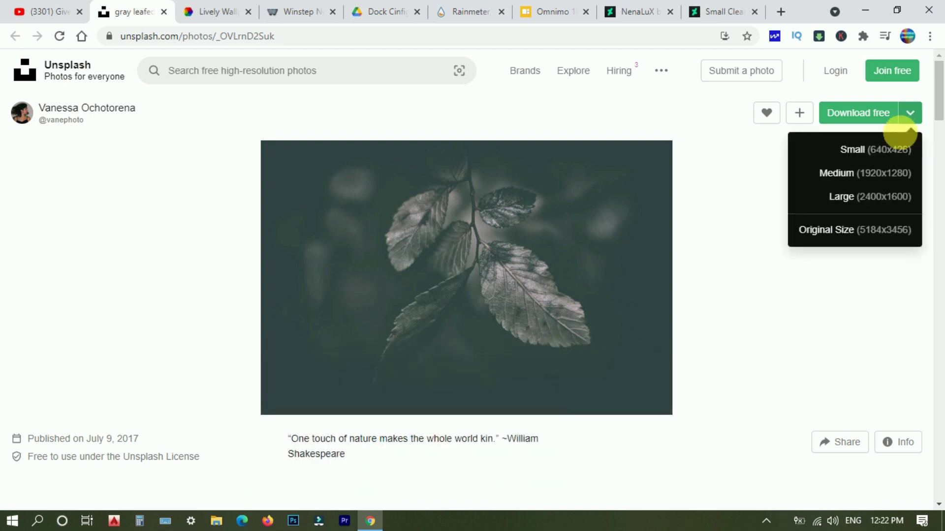
click(862, 240)
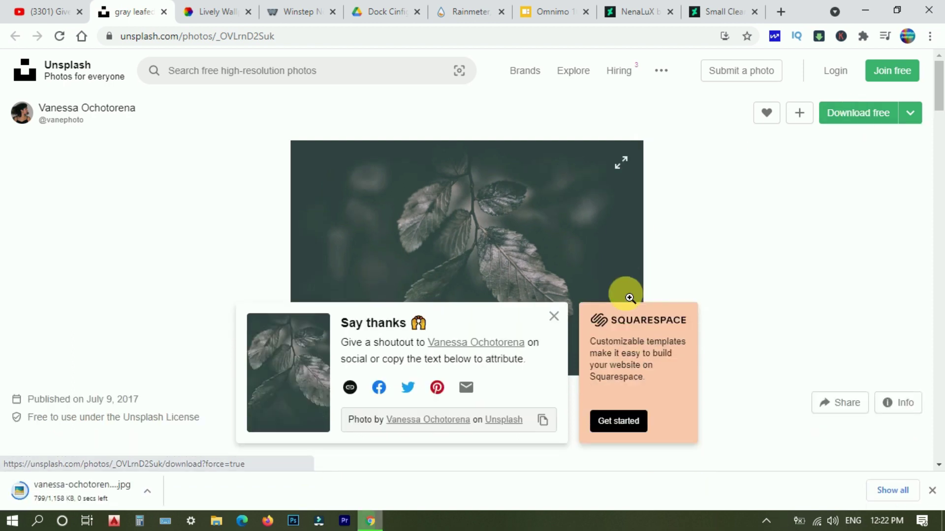
Step: Download the Lively Wallpaper v1.5.0.0 installer from the project's website
click(231, 14)
scroll(361, 108, up, 8)
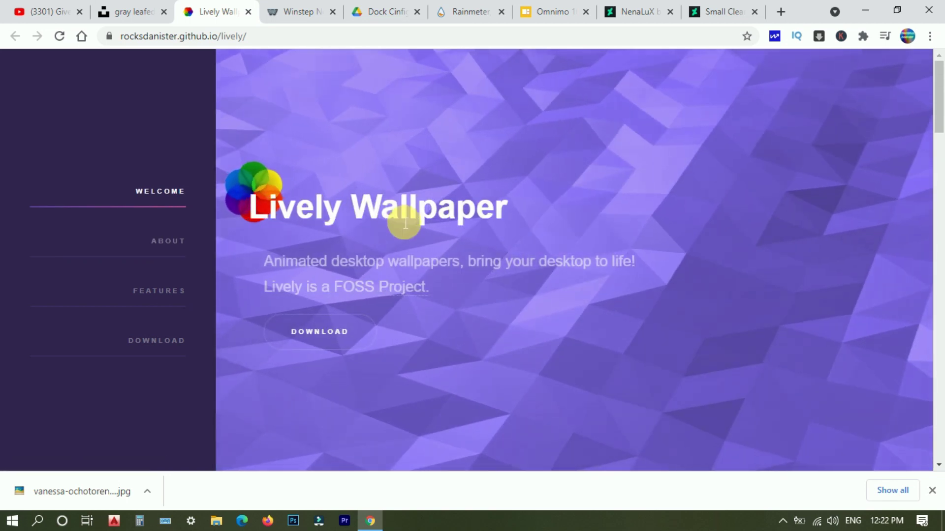
scroll(403, 221, down, 8)
scroll(413, 214, down, 10)
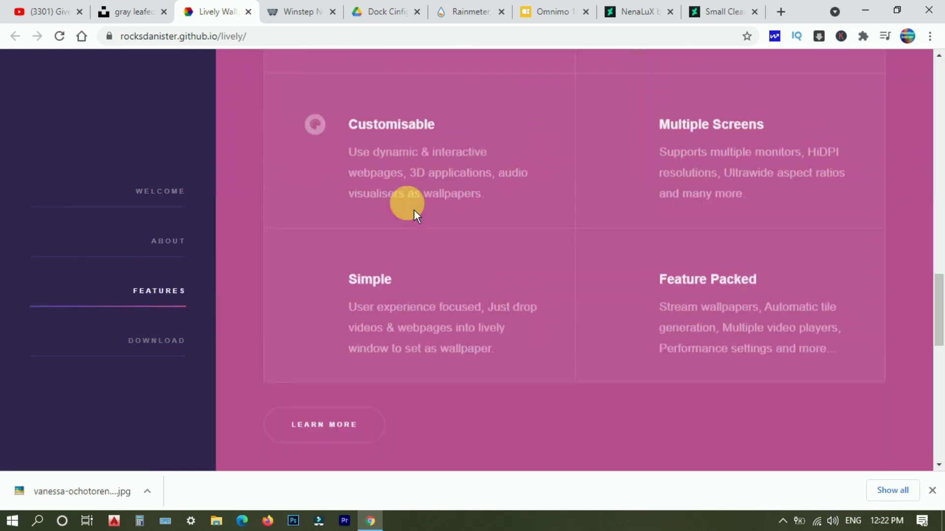
scroll(413, 205, down, 4)
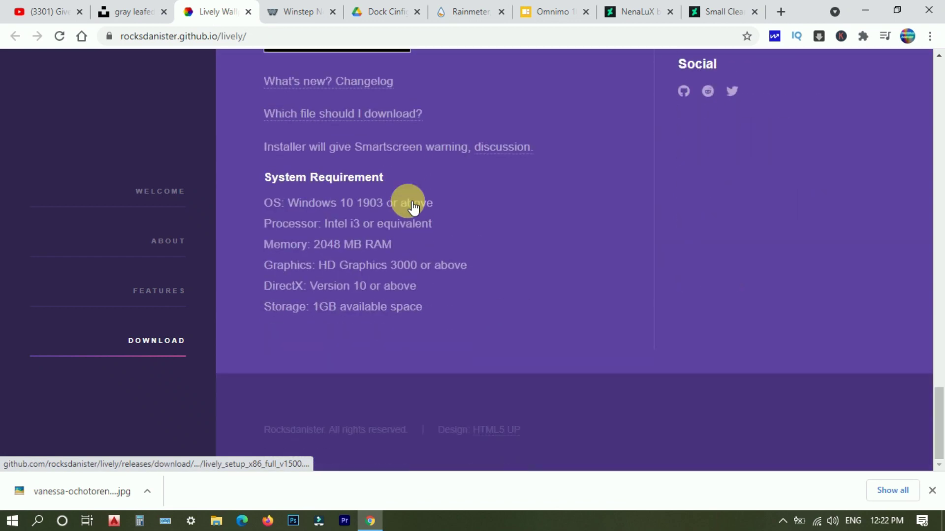
scroll(412, 207, up, 5)
click(358, 234)
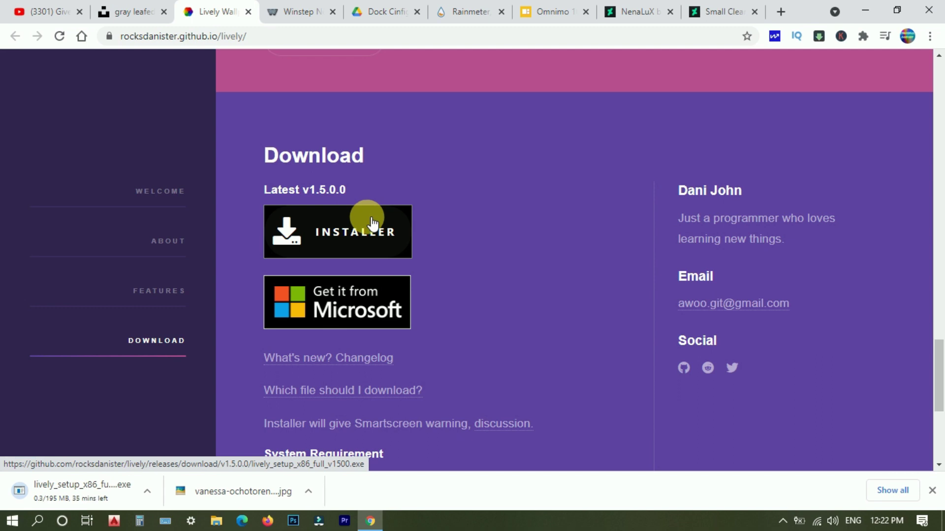
Step: Show the free Winstep Nexus download offer on the Winstep Nexus page
click(303, 12)
scroll(406, 253, up, 15)
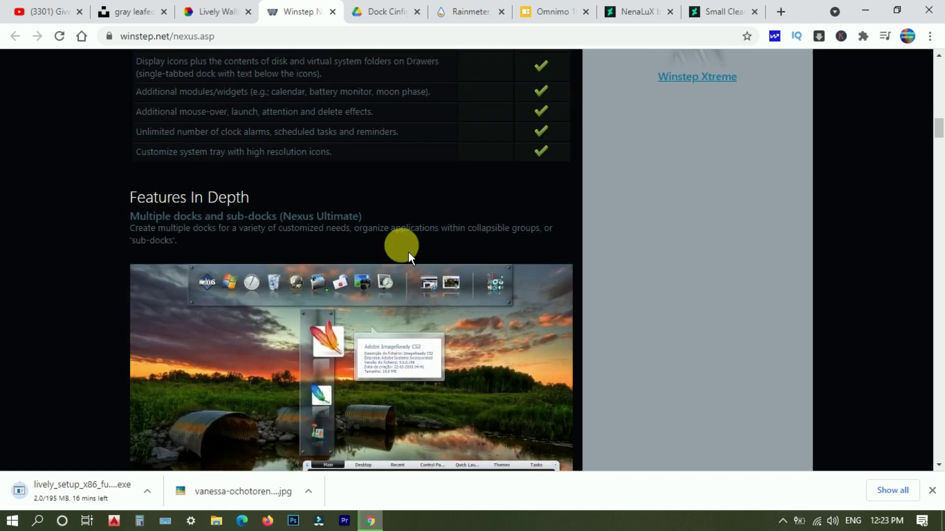
scroll(409, 251, up, 12)
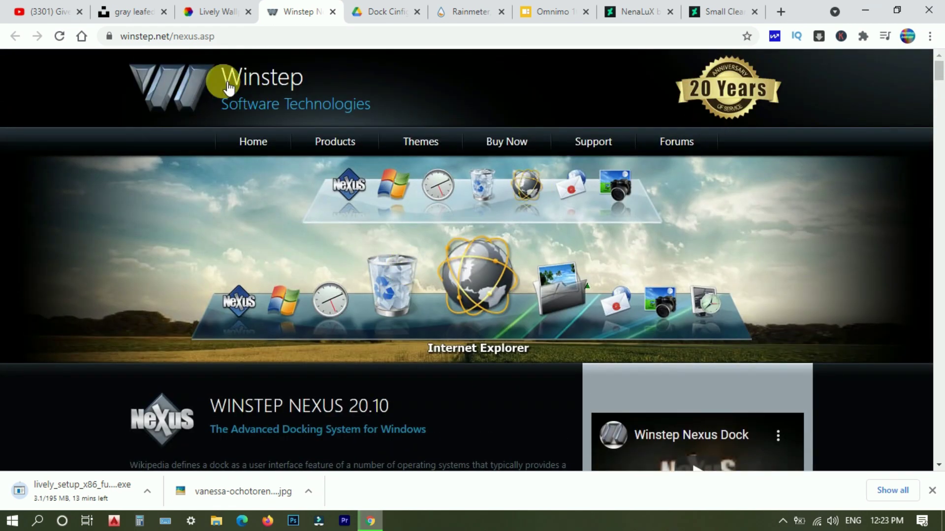
scroll(418, 285, down, 7)
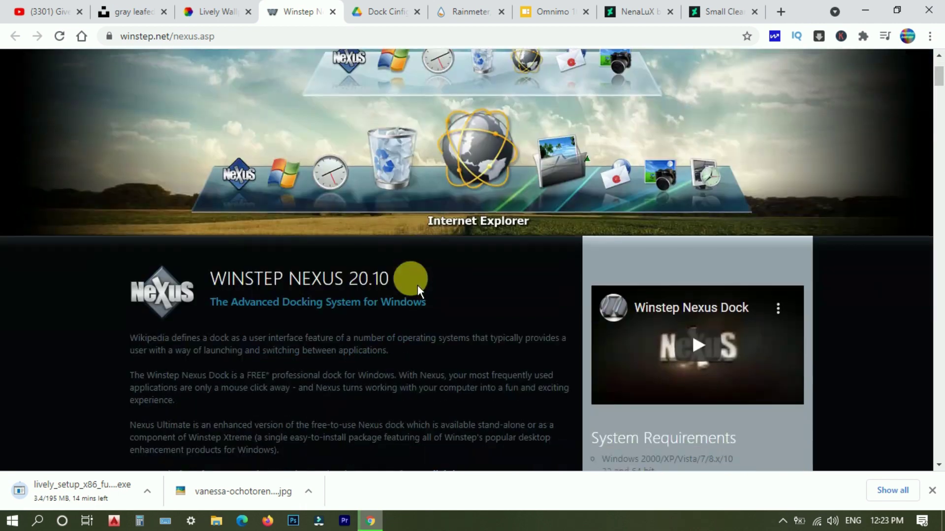
scroll(417, 283, down, 2)
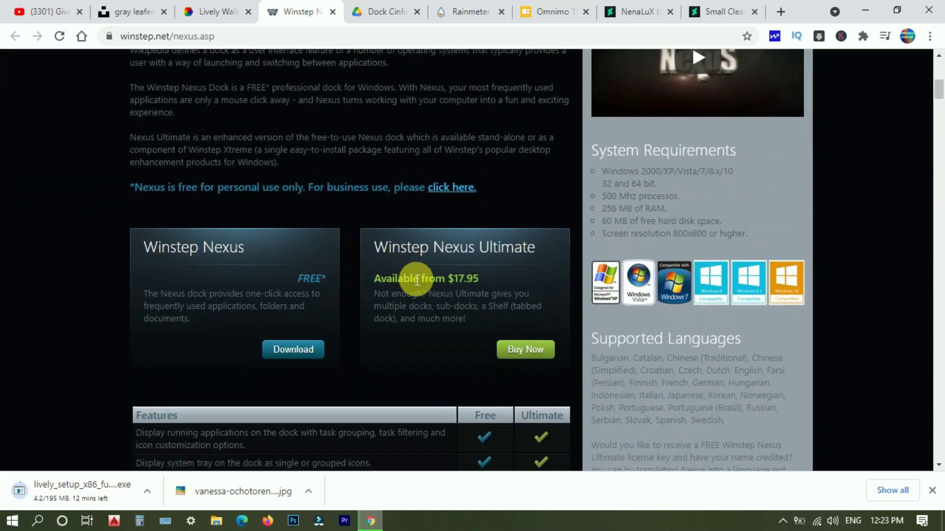